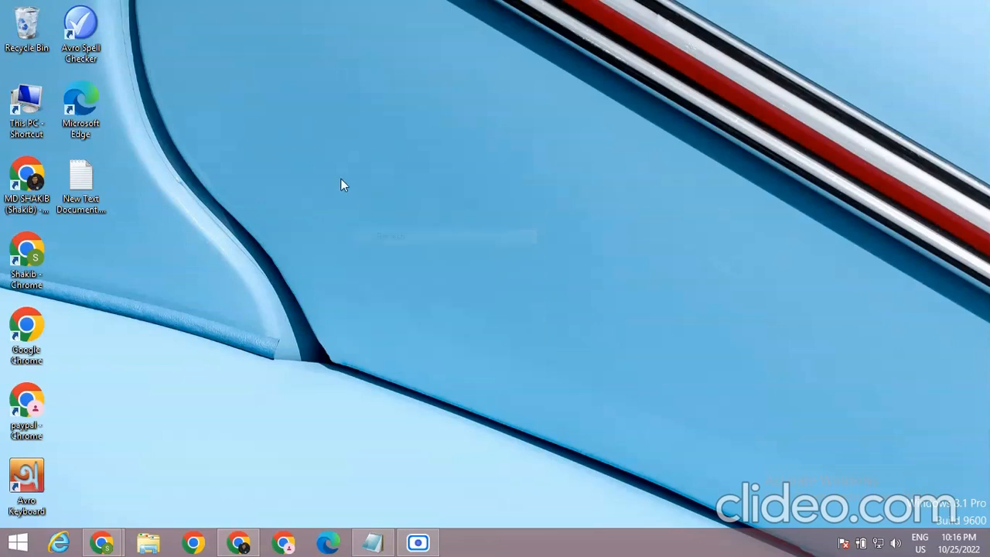
left_click(391, 225)
right_click(377, 201)
left_click(414, 242)
right_click(378, 201)
left_click(438, 241)
right_click(409, 144)
left_click(464, 184)
right_click(375, 170)
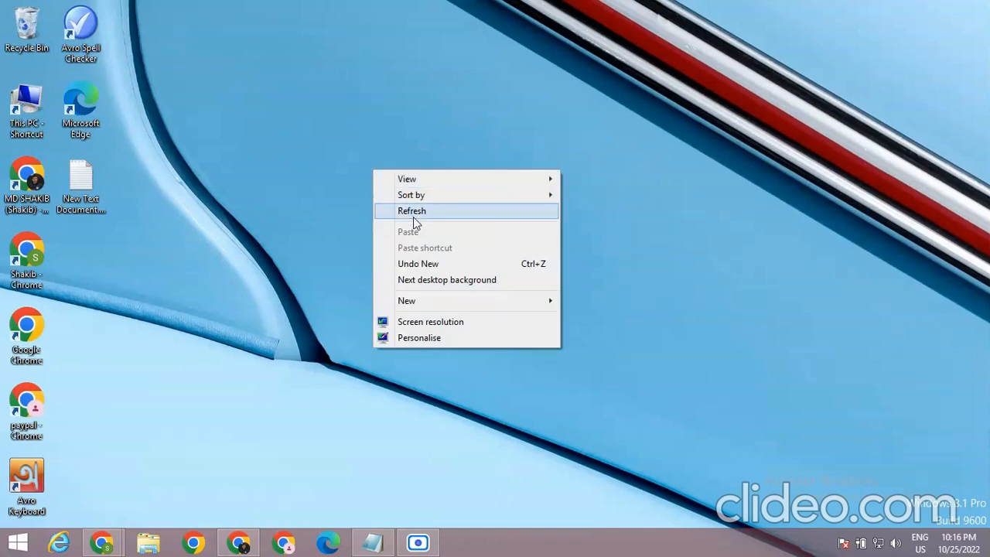
left_click(409, 212)
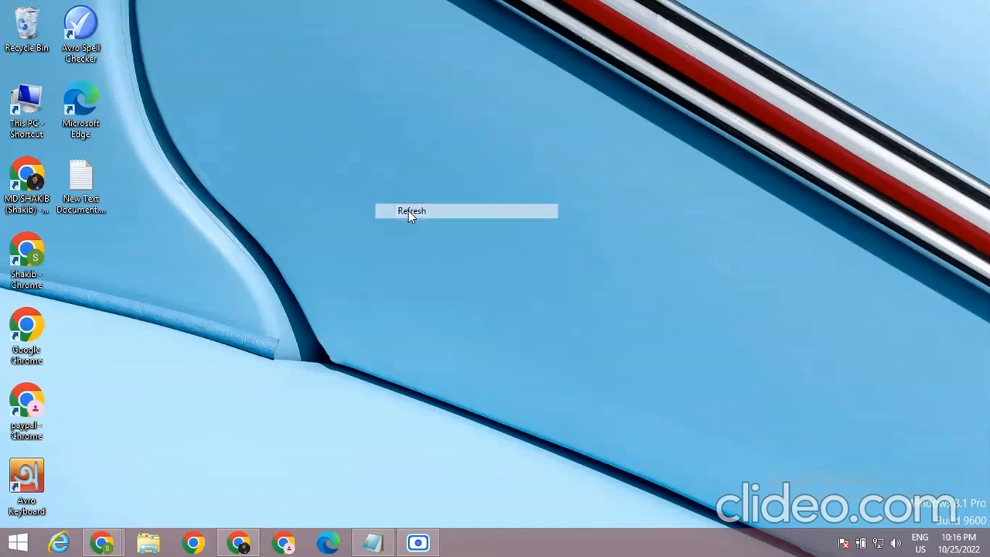
right_click(371, 166)
left_click(419, 214)
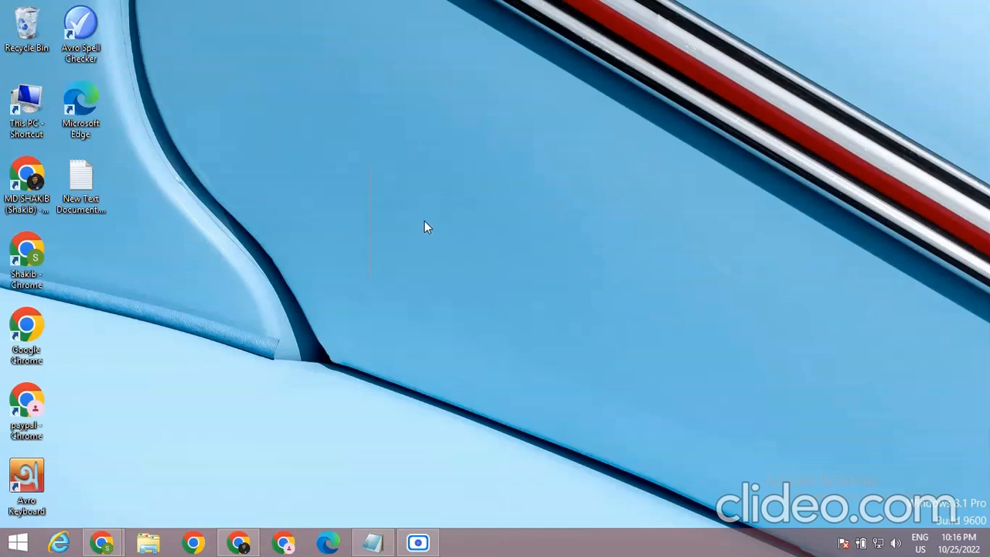
right_click(453, 245)
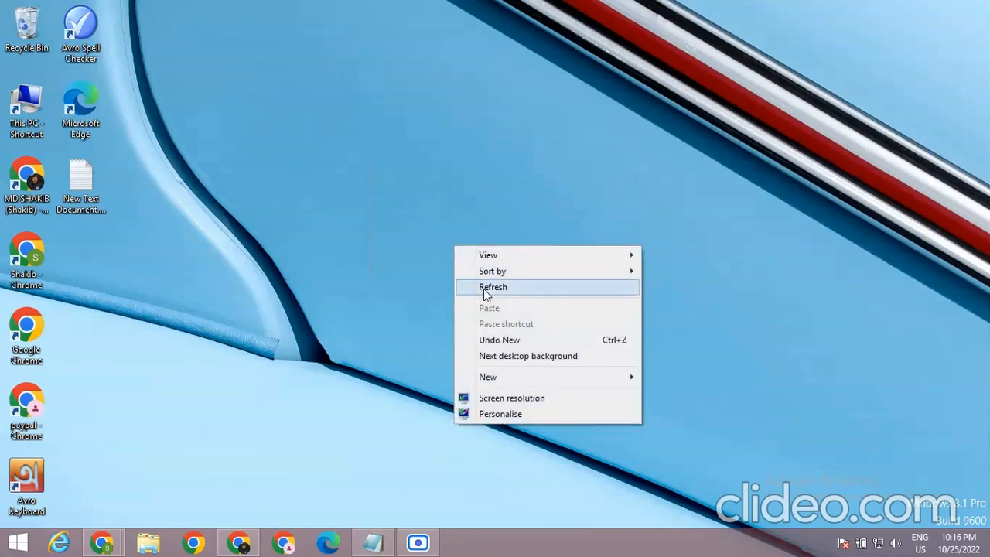
left_click(485, 287)
right_click(299, 163)
left_click(354, 210)
right_click(356, 164)
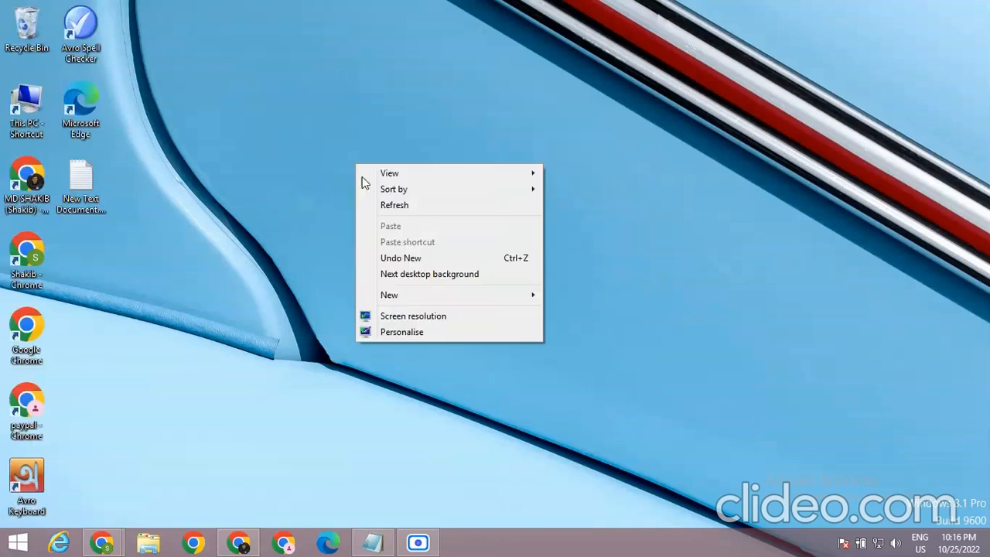
left_click(427, 210)
right_click(426, 211)
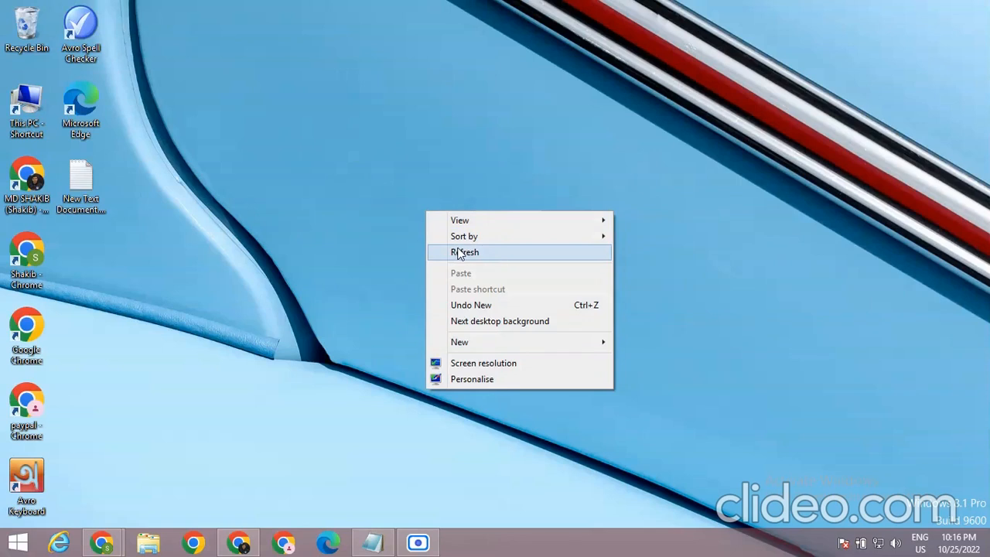
left_click(458, 252)
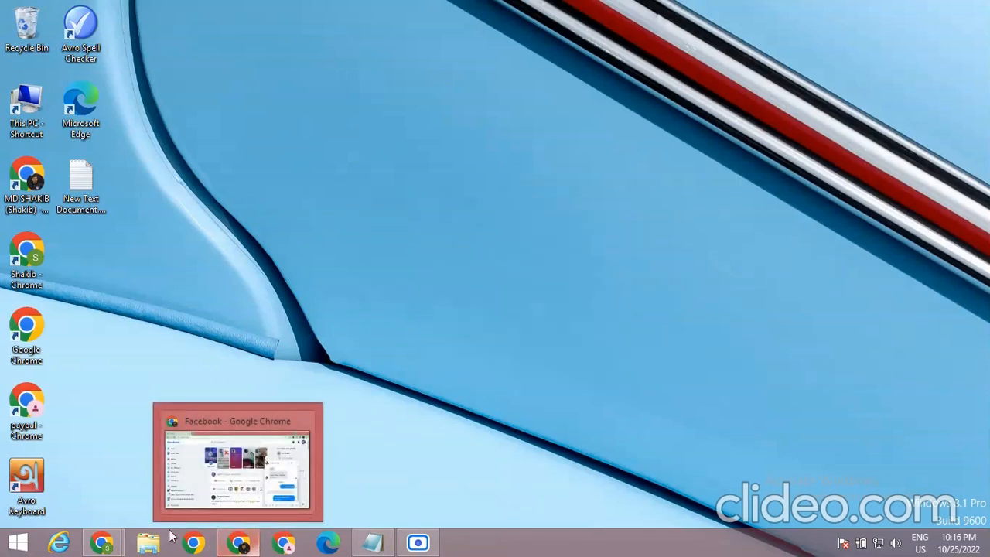
Switch to Chrome, open a new tab and change to the first of the other signed-in Google accounts
left_click(254, 543)
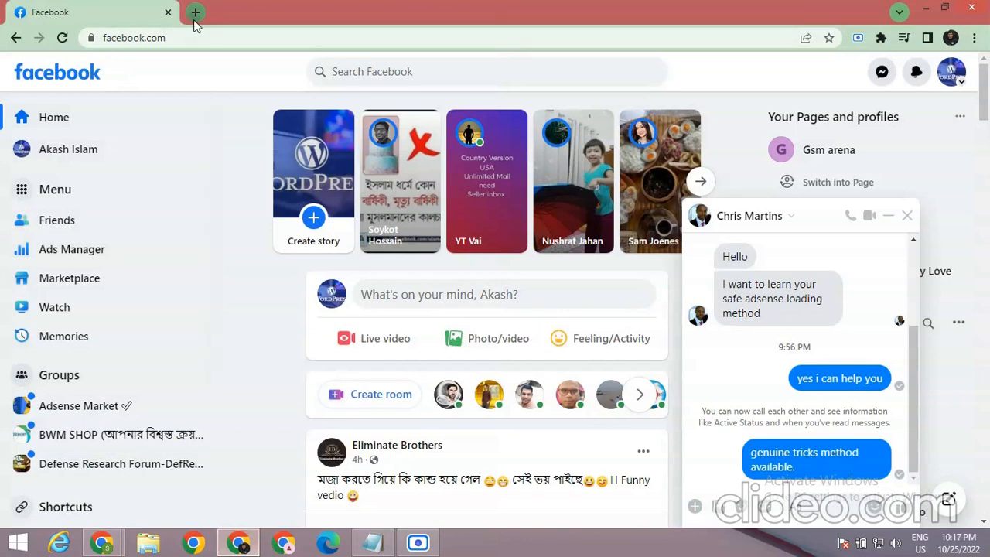
left_click(194, 16)
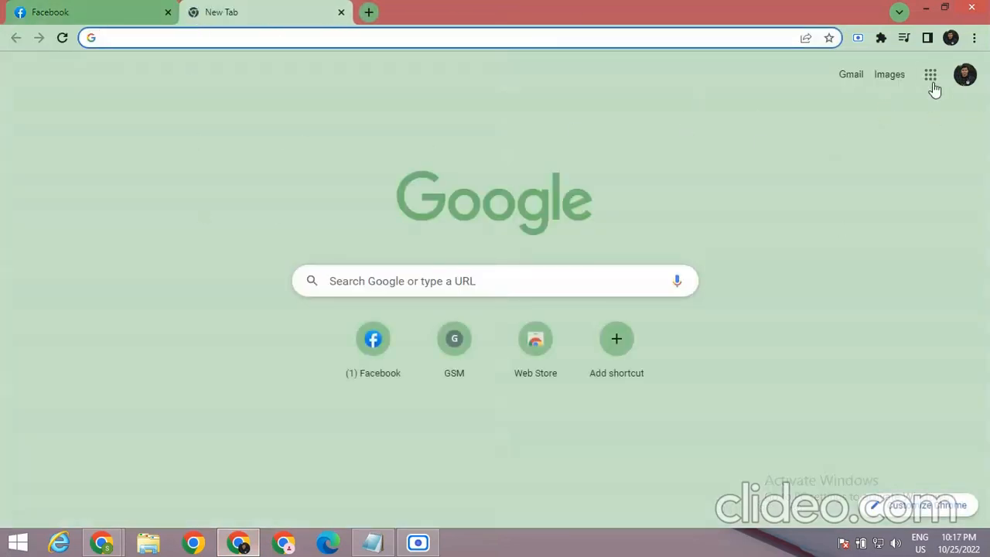
left_click(964, 75)
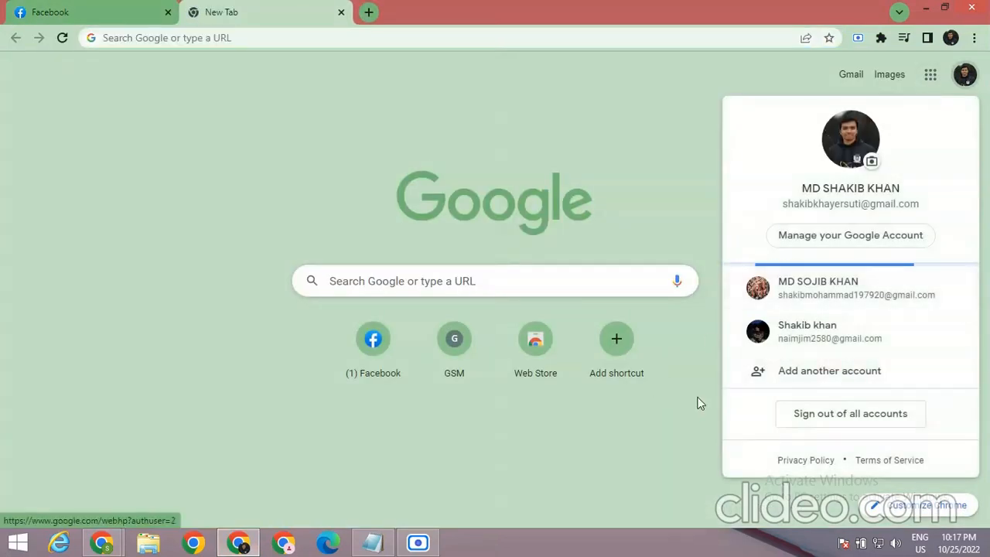
left_click(816, 307)
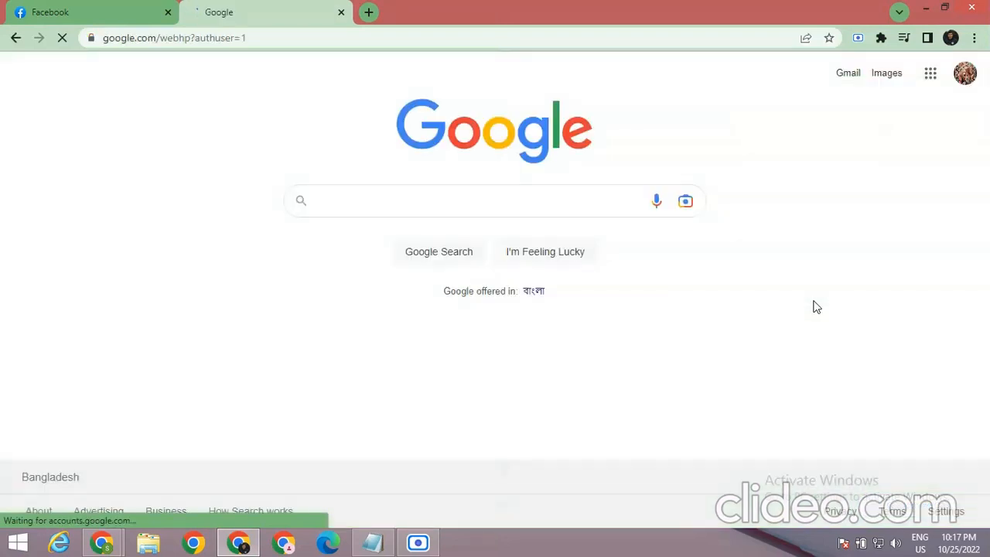
Open Blogger from the list of Google apps
left_click(928, 79)
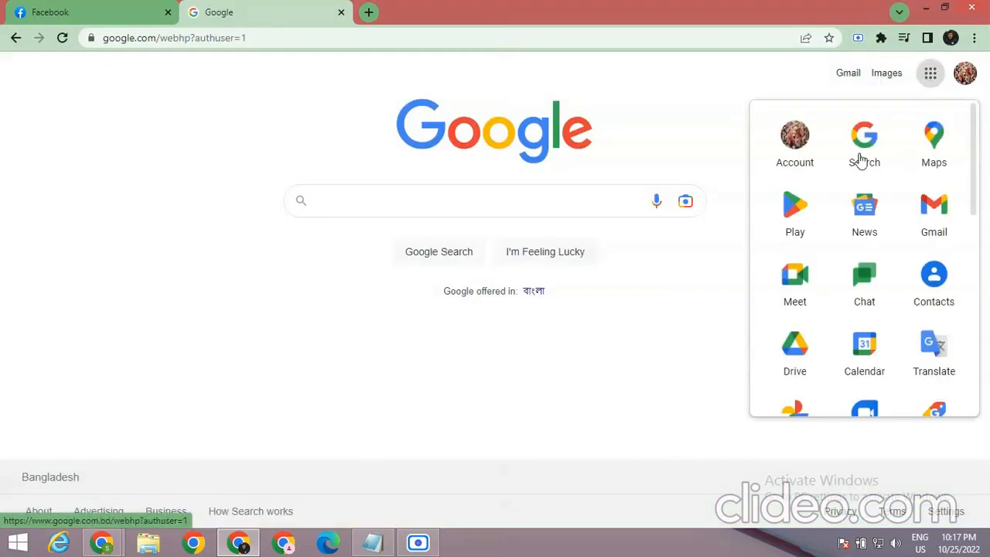
scroll(839, 317, "down", 3)
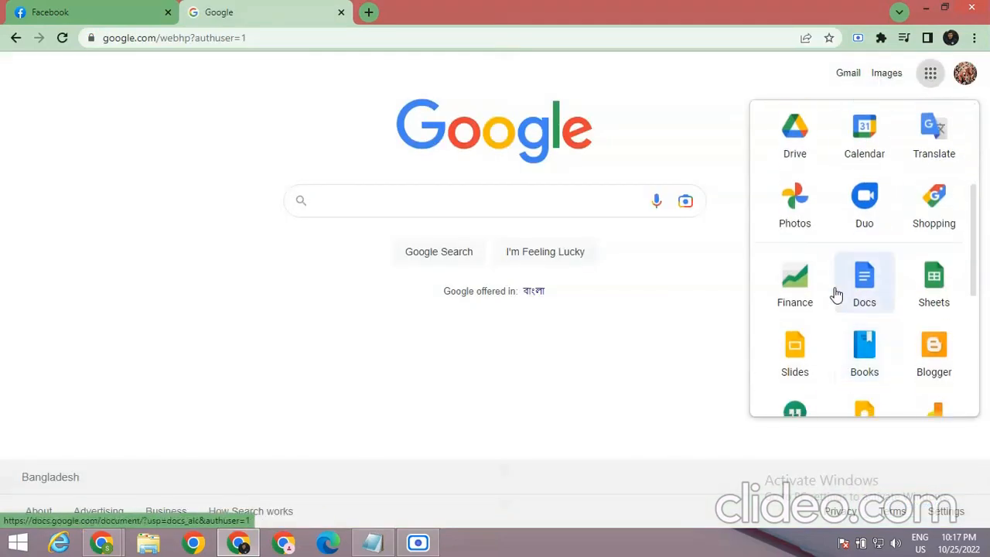
left_click(926, 360)
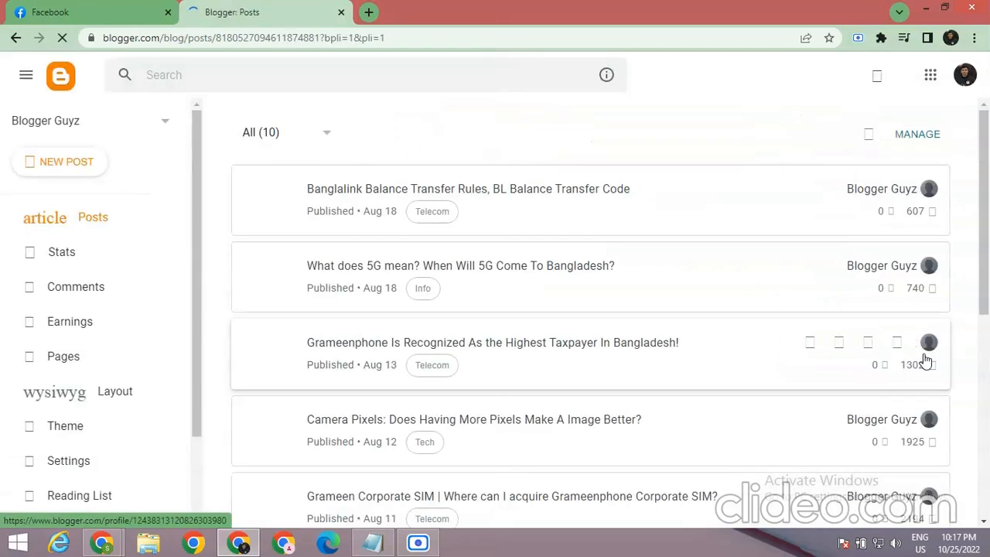
Start creating a new blog, title it "gsm arena bd" and continue to the address choice
left_click(150, 126)
scroll(134, 206, "down", 1)
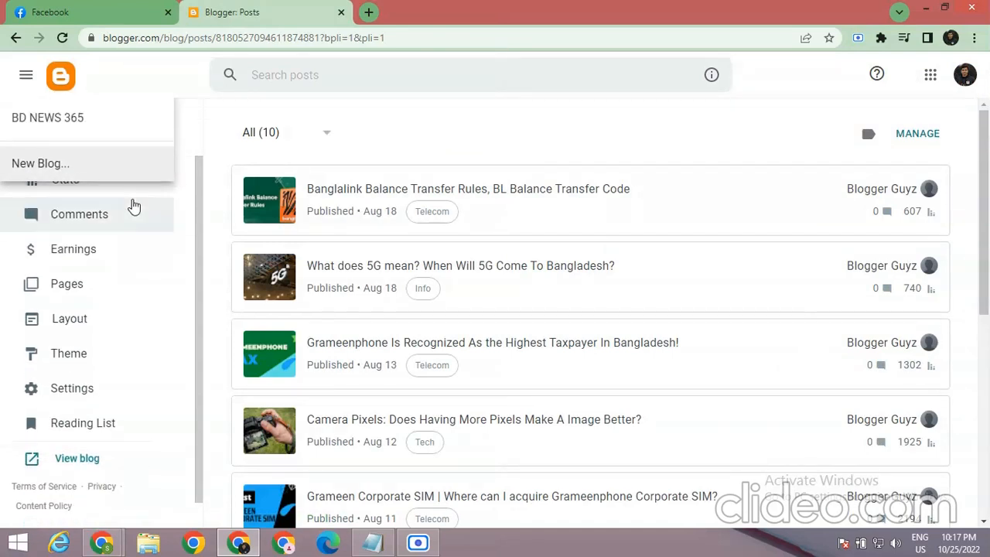
left_click(70, 164)
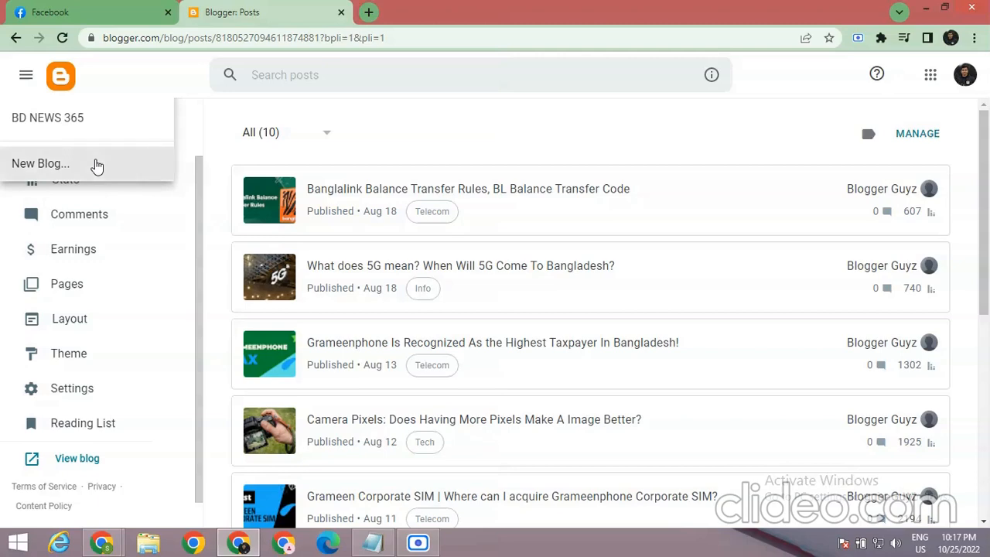
left_click(96, 164)
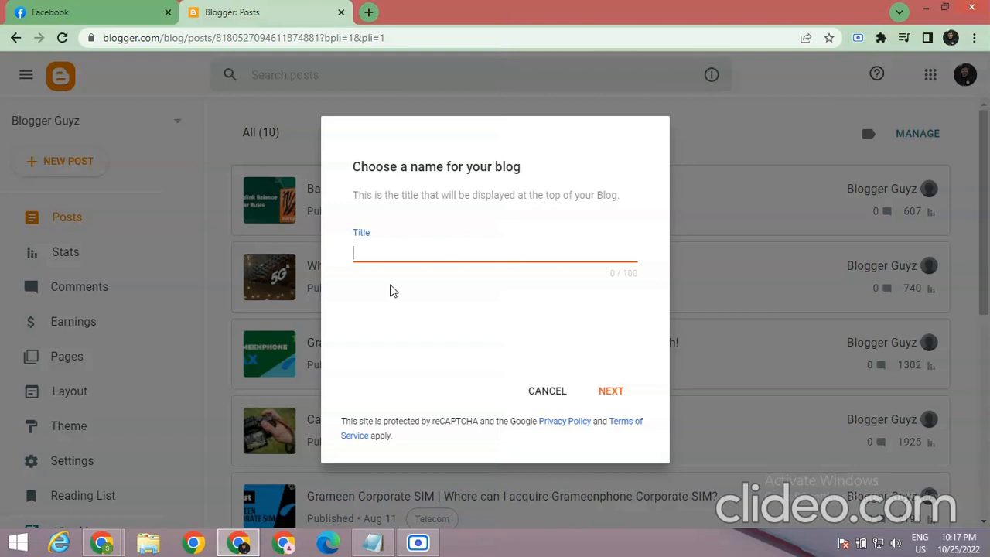
type("sm arena bd")
left_click(610, 391)
Set the blog's address to gsmarenabdofficial.blogspot.com and save the new blog
left_click(426, 251)
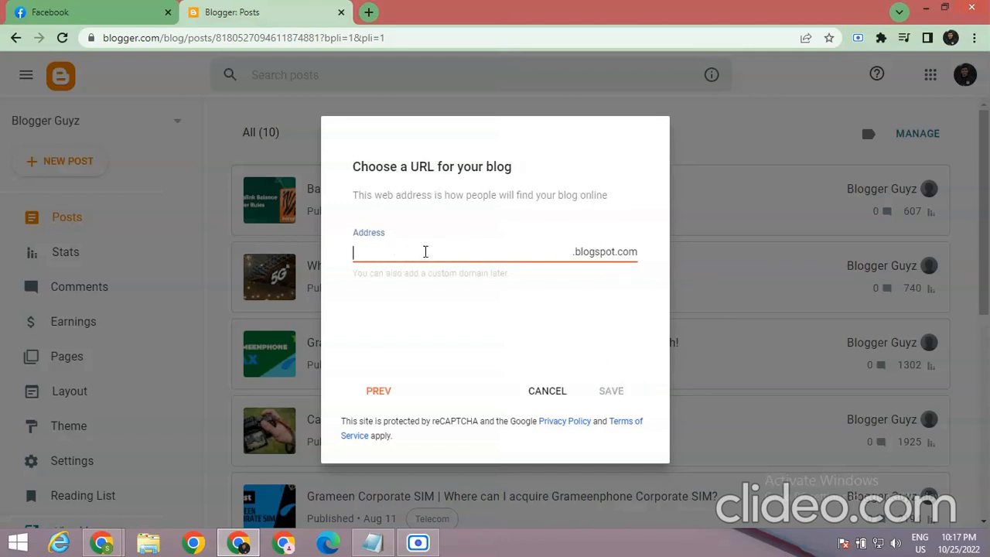
type("gsma")
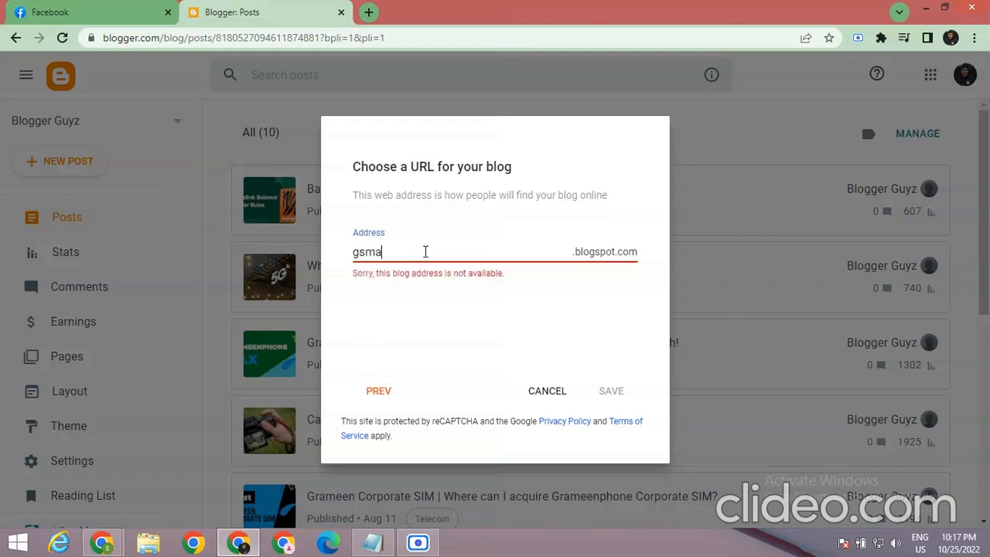
type("renabd")
key("BackSpace")
type("ff")
key("BackSpace")
type("official")
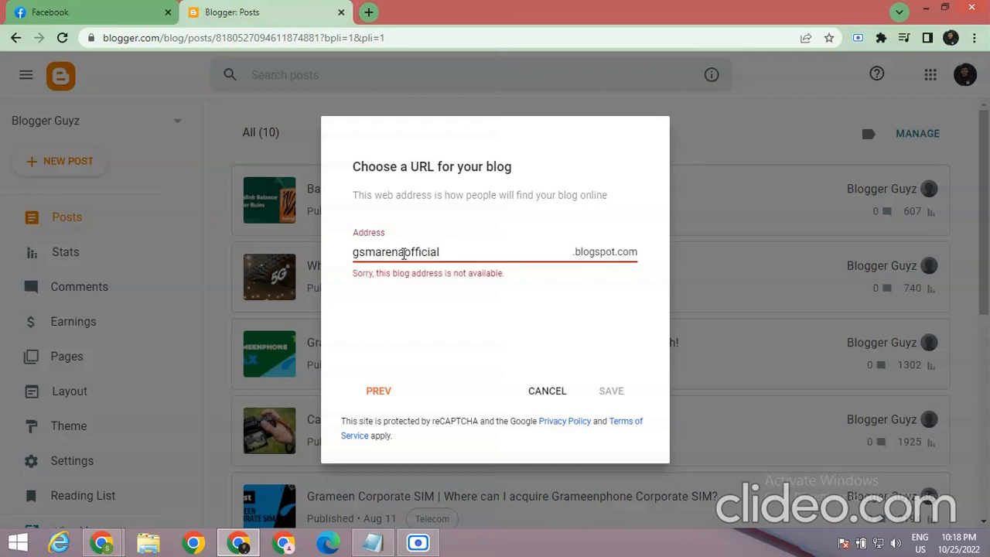
type("bdbd")
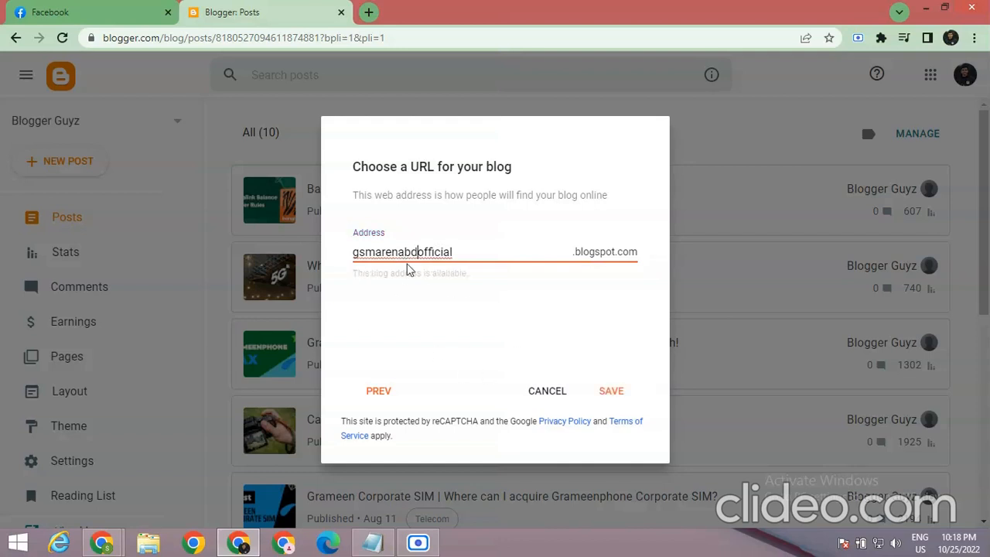
left_click(607, 395)
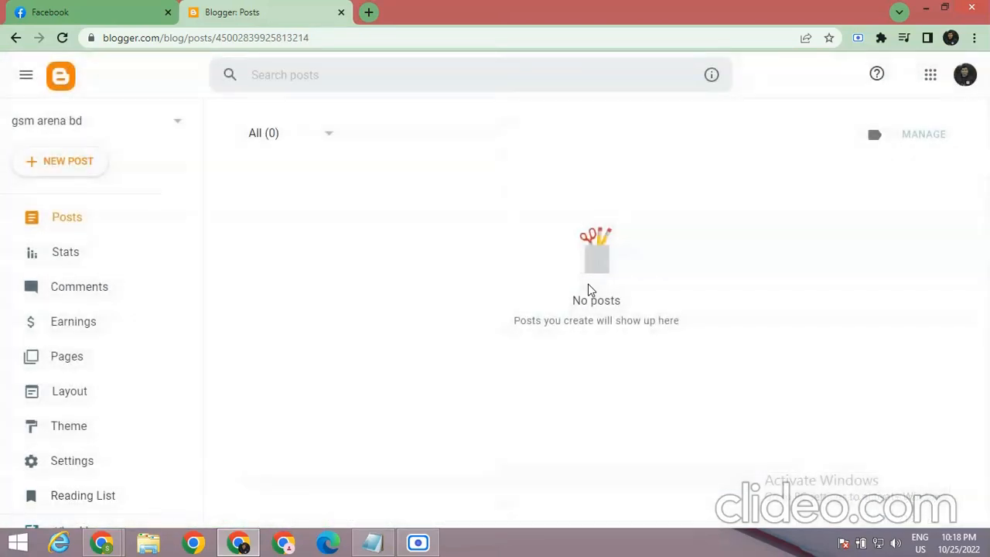
View the new blog's live page in a separate tab and close that tab again
scroll(77, 464, "down", 2)
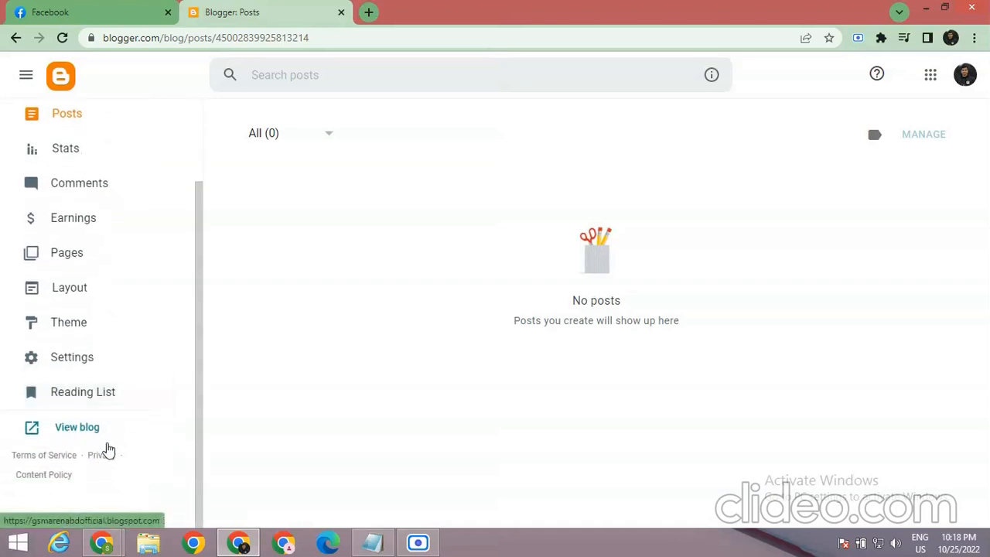
left_click(77, 427)
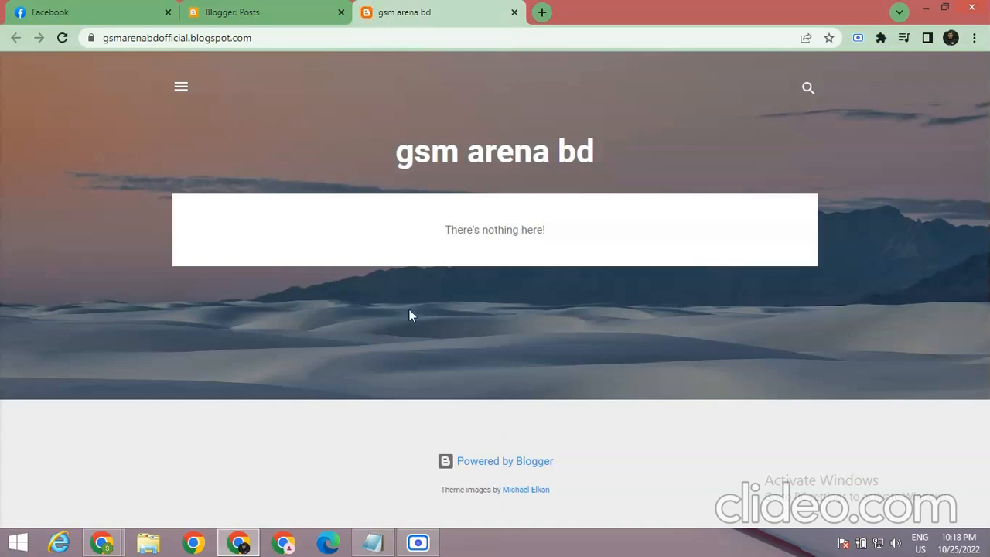
left_click(515, 13)
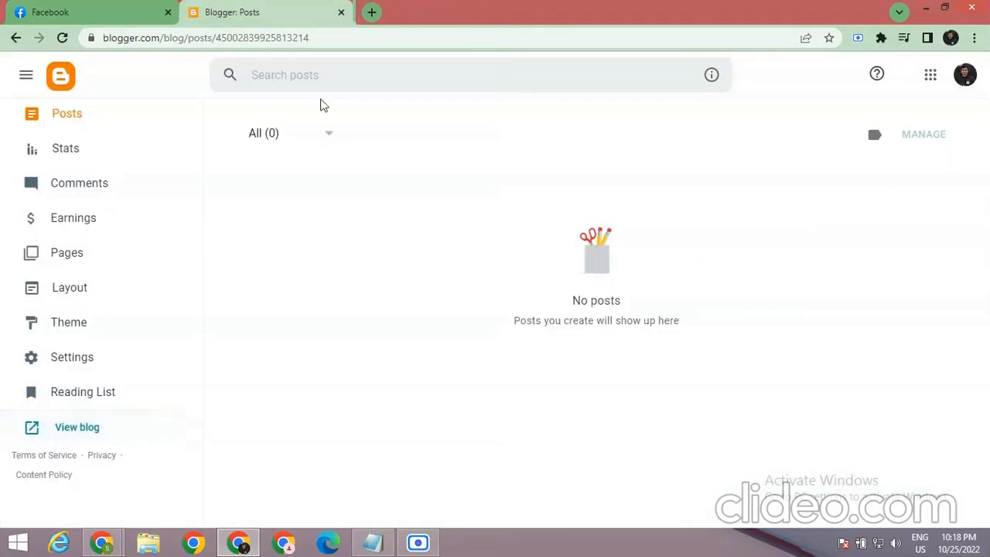
Create a new blog post, and copy the whole smartphone article from New Text Document.txt in Notepad
scroll(62, 255, "up", 2)
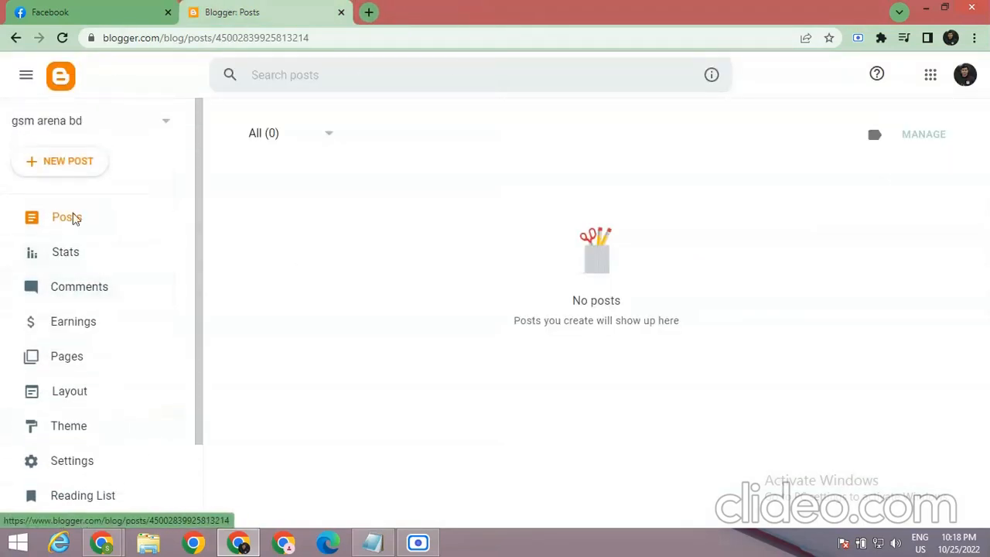
left_click(64, 169)
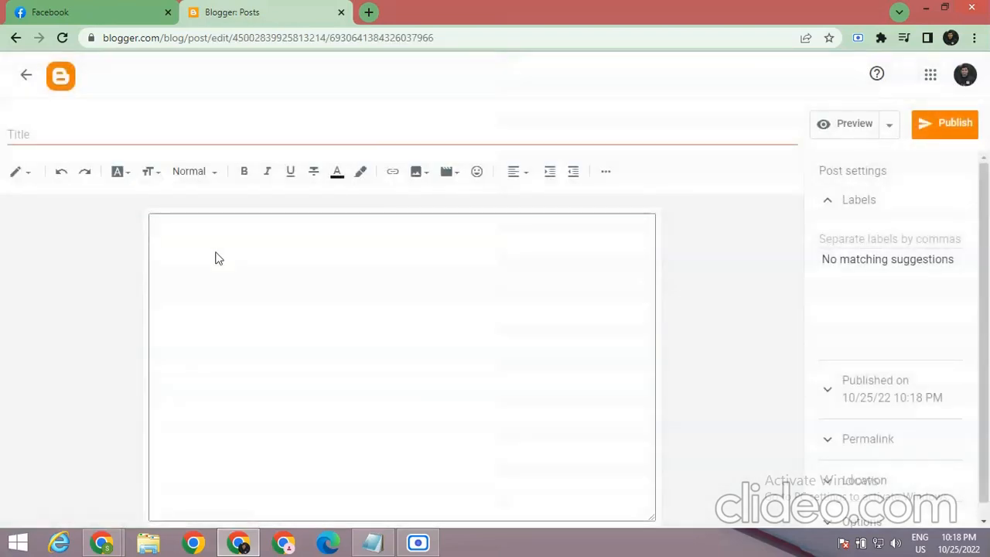
left_click(372, 545)
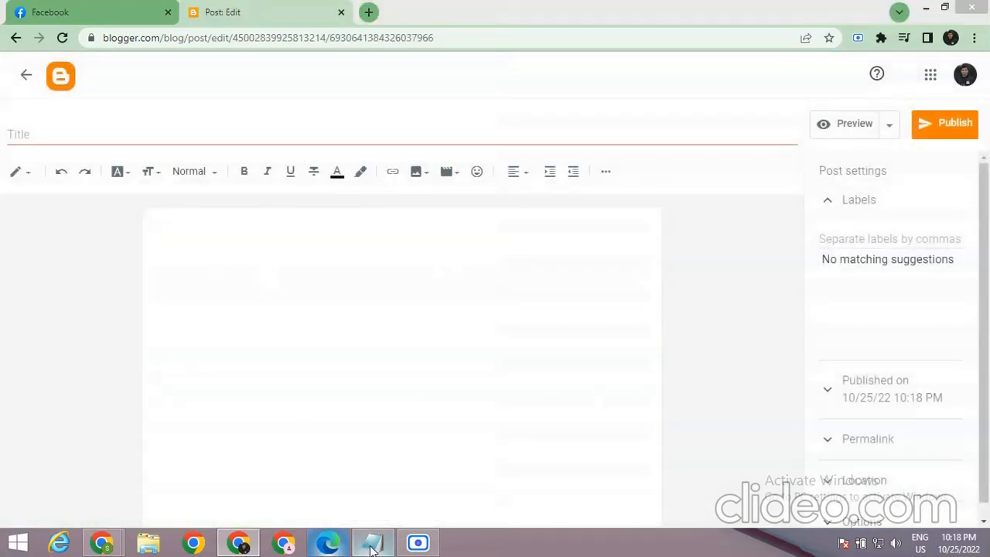
scroll(375, 298, "up", 5)
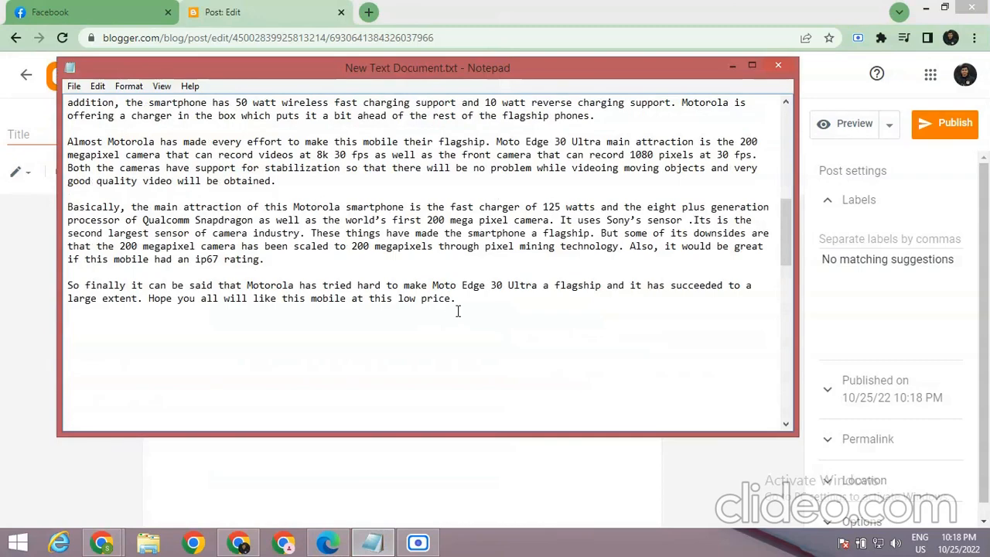
left_click_drag(463, 304, 60, 92)
scroll(298, 210, "up", 12)
right_click(83, 114)
left_click(118, 159)
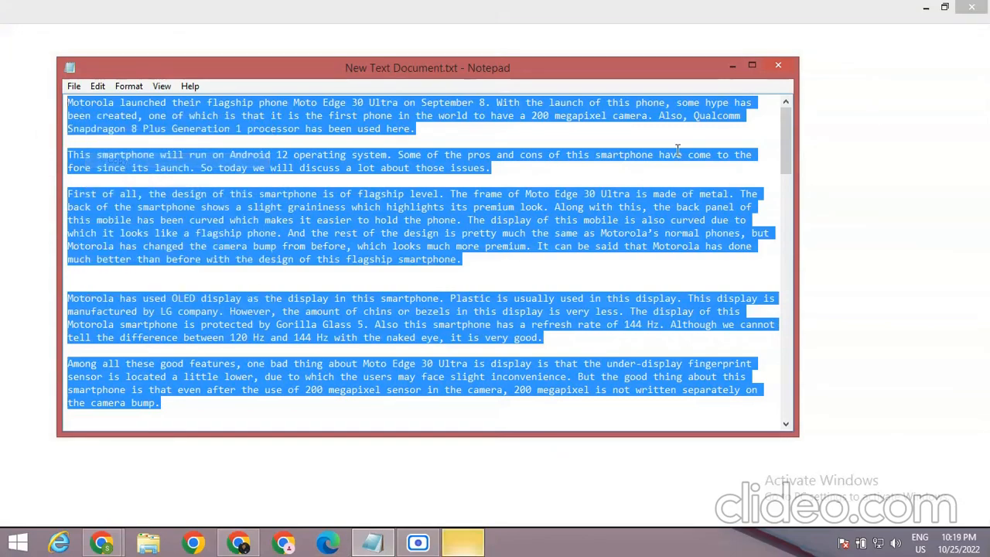
left_click(973, 5)
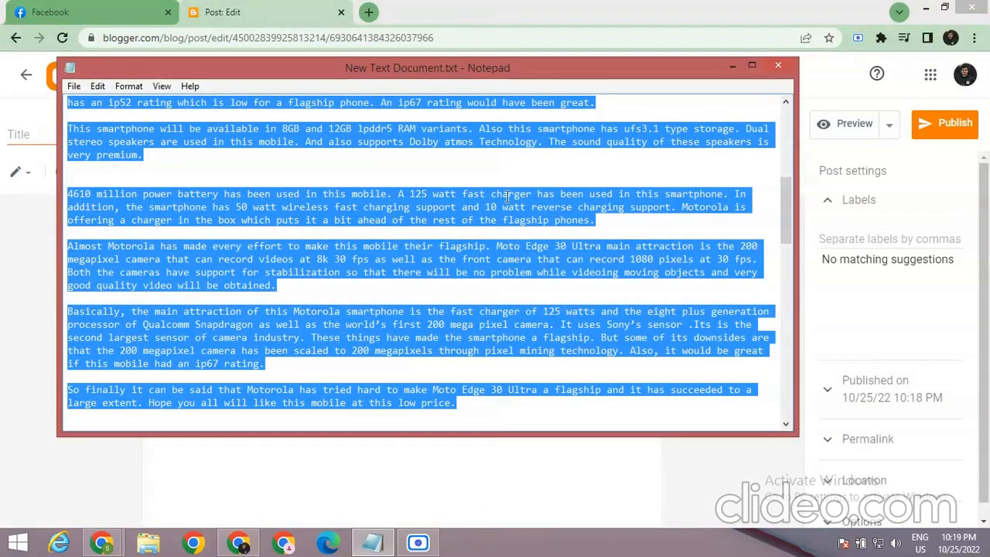
Minimize Notepad and paste the copied article into the body of the new post
left_click(733, 65)
left_click(186, 232)
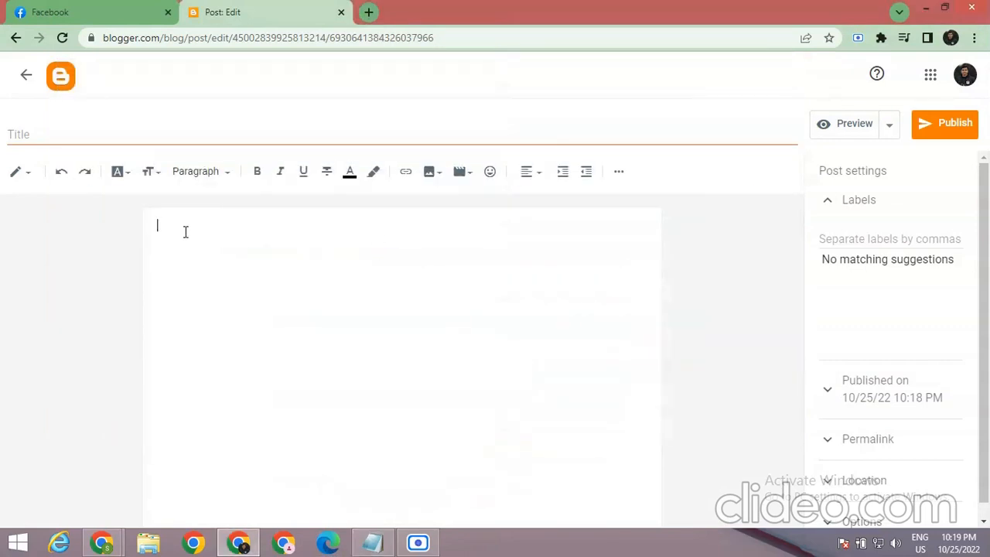
key("ctrl+v")
scroll(338, 333, "up", 20)
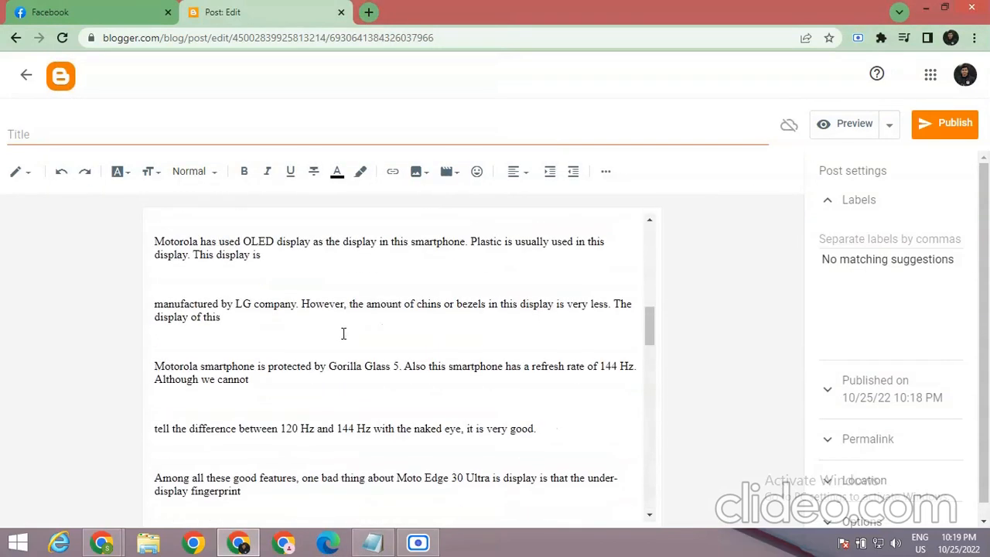
scroll(351, 355, "up", 2)
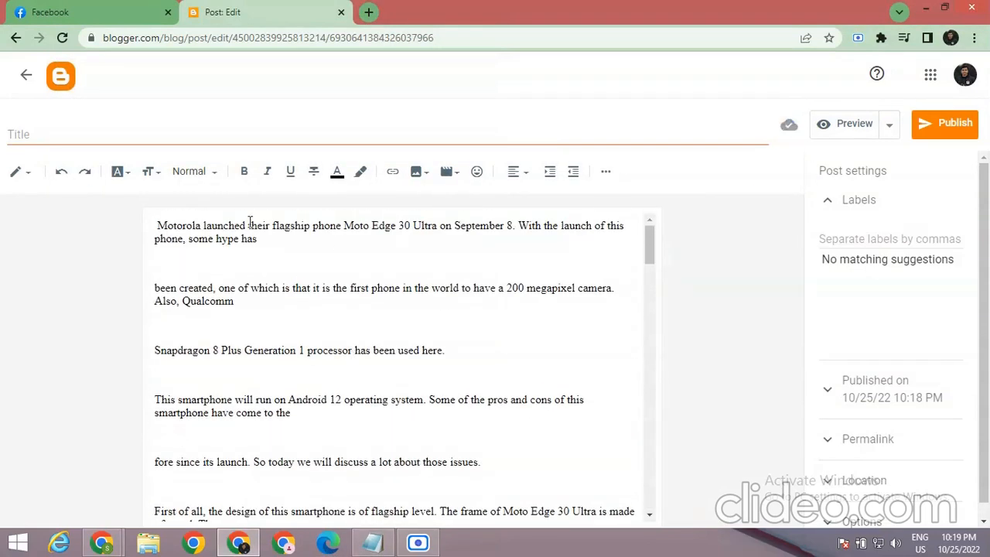
Title the post "Moto Edge 30 Ultra Review", copying the phone name from the article's first sentence
left_click_drag(343, 223, 437, 232)
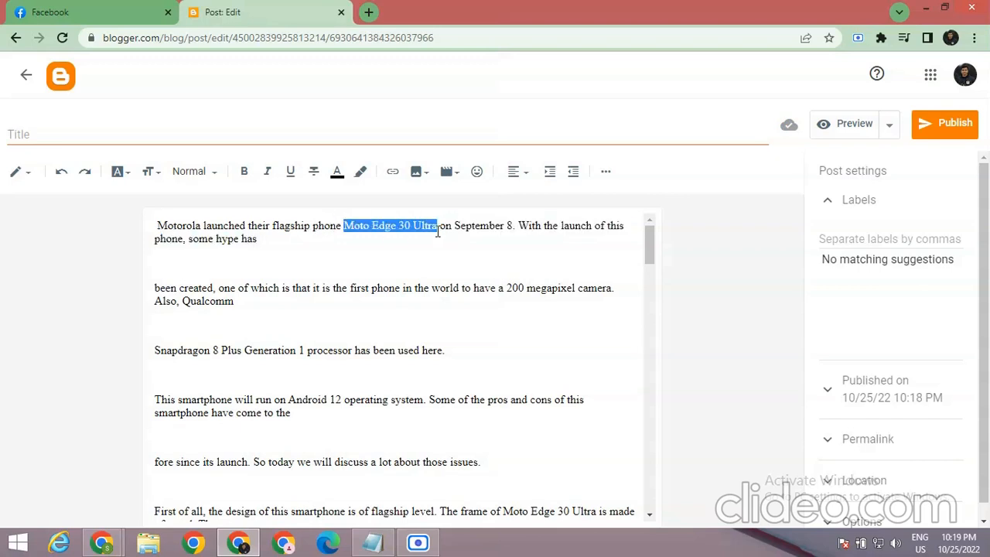
left_click(115, 133)
key("ctrl+v")
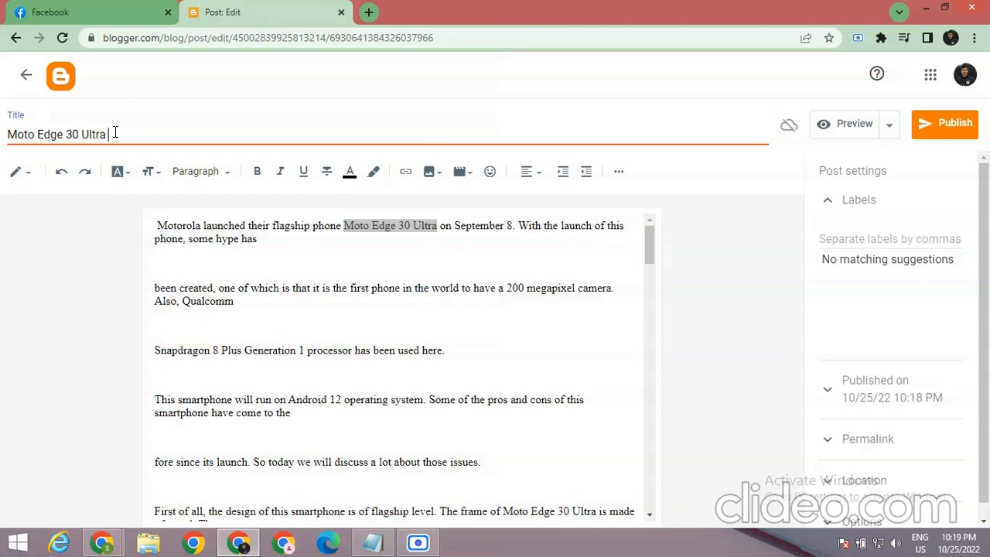
type("Review")
left_click_drag(170, 142, 2, 145)
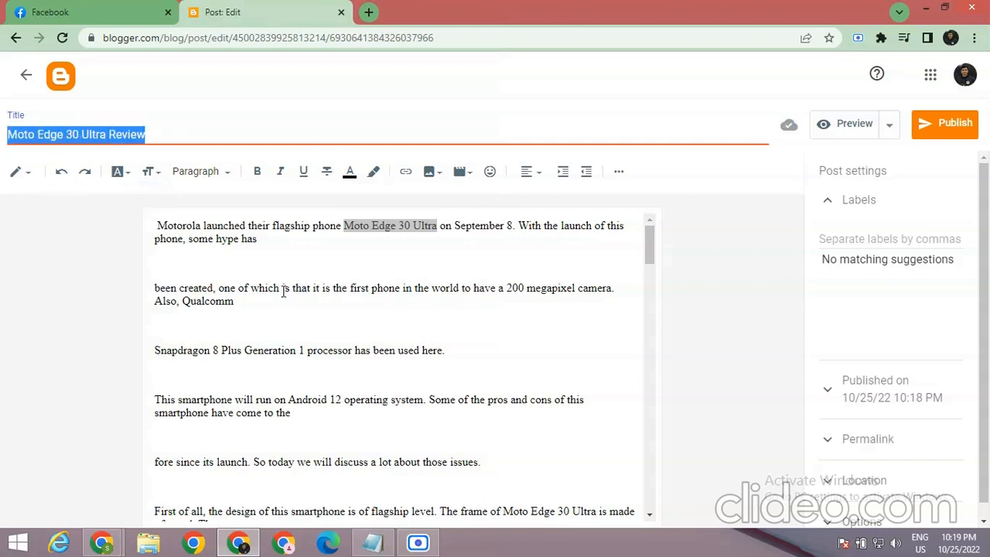
left_click(119, 298)
left_click(164, 343)
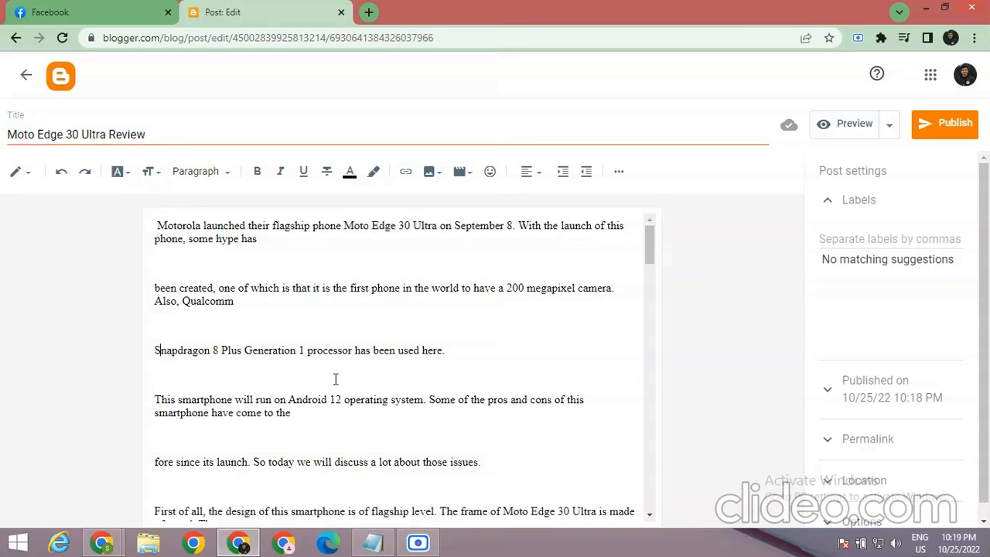
Make the body text from "Motorola has used OLED display" through "Plastic is usually used in this display." bold
scroll(336, 379, "down", 3)
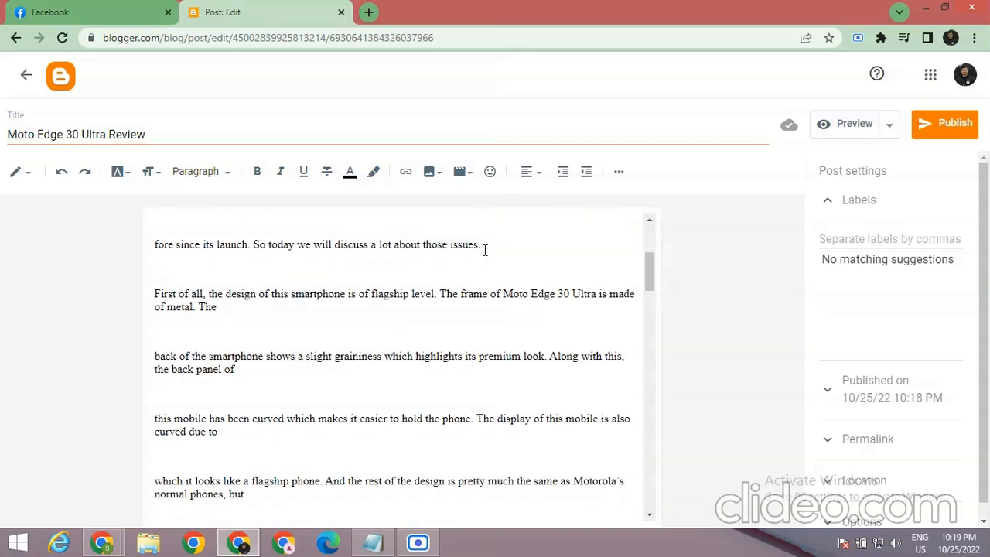
scroll(481, 286, "down", 2)
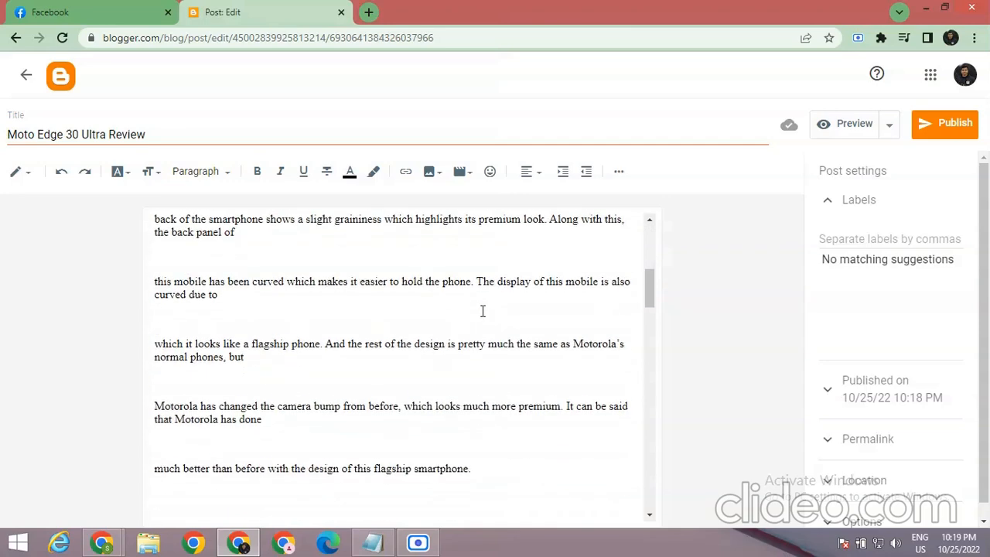
scroll(493, 464, "down", 2)
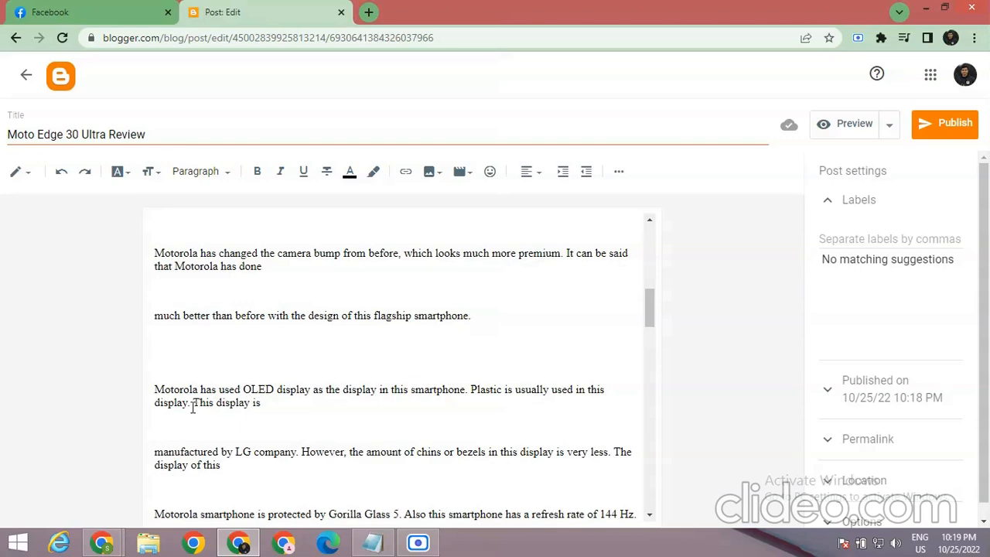
left_click_drag(191, 403, 155, 389)
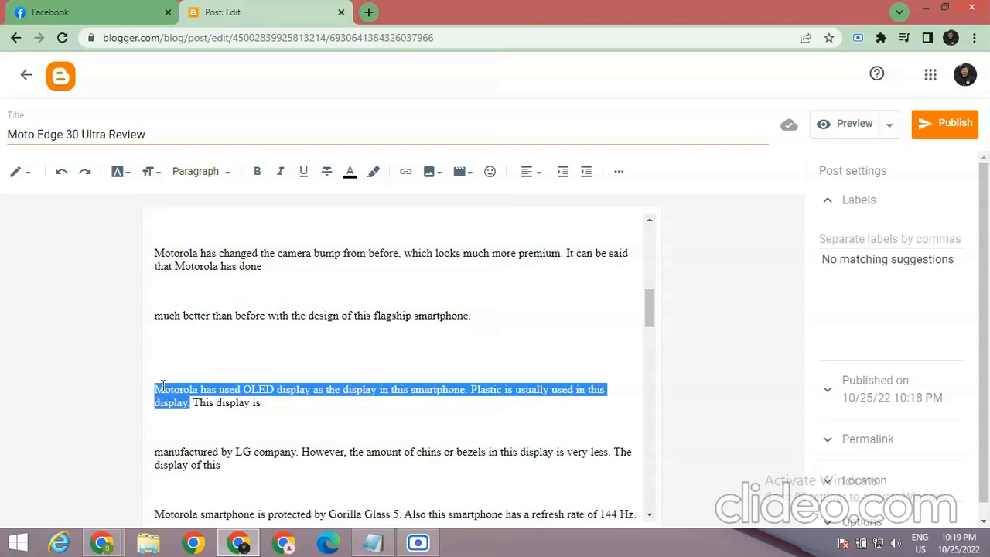
left_click(257, 171)
Search Google for "Moto Edge 30 Ultra", copied from the post title, in a separate tab and close that tab again
scroll(309, 393, "down", 5)
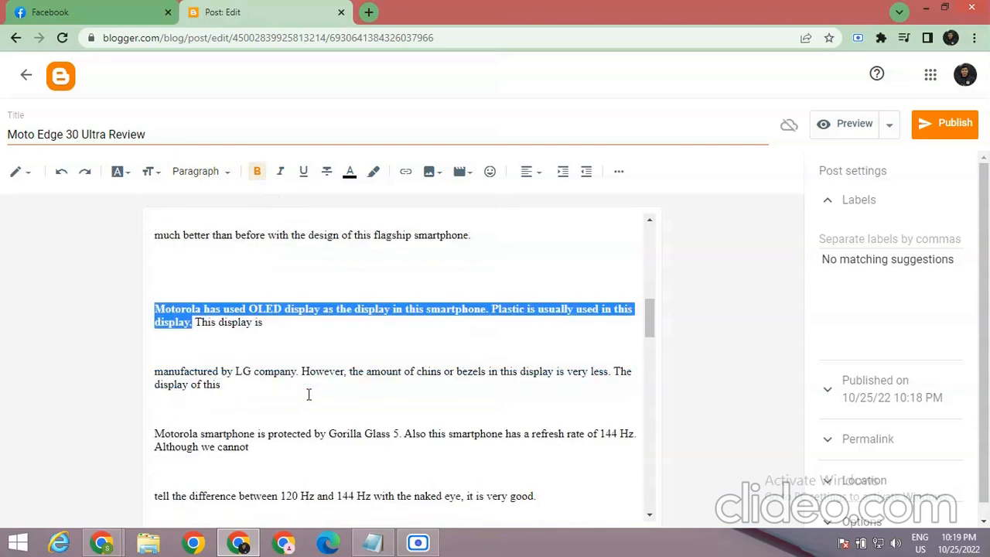
scroll(248, 434, "down", 3)
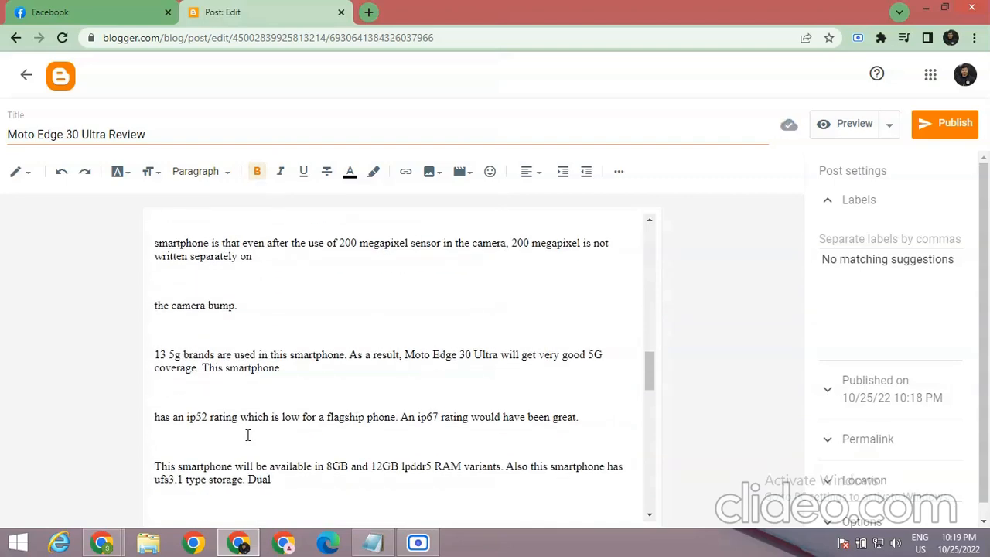
scroll(248, 434, "down", 10)
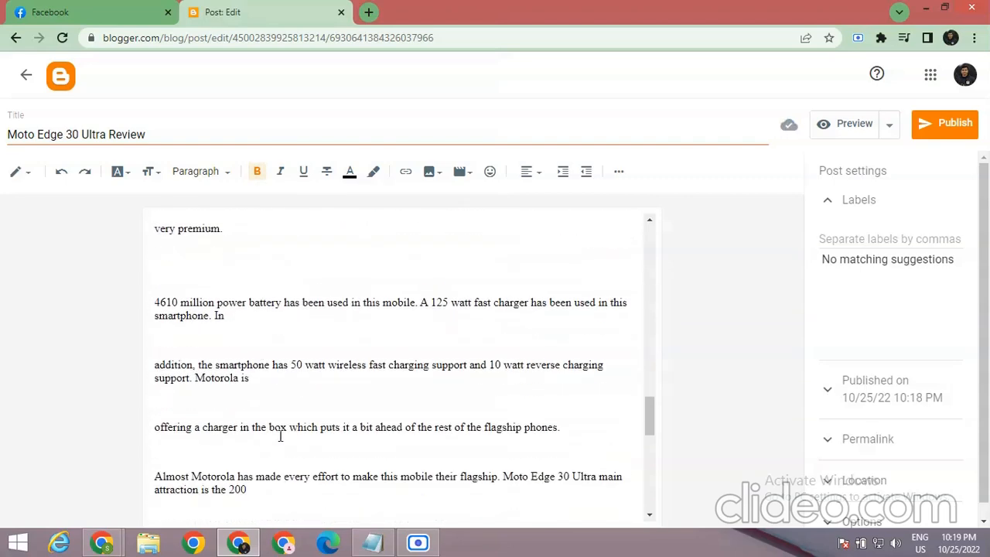
scroll(305, 408, "down", 3)
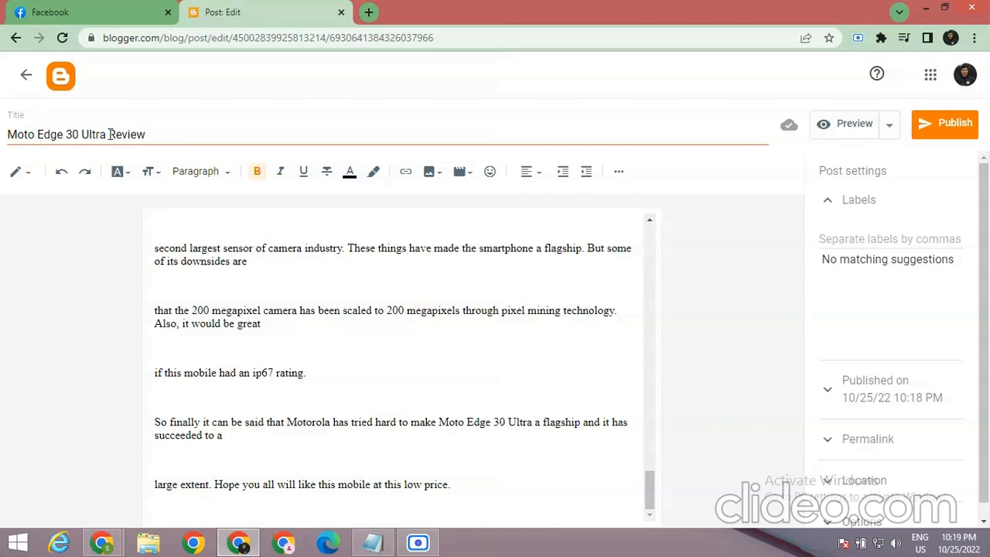
left_click_drag(109, 134, 3, 145)
key("ctrl+c")
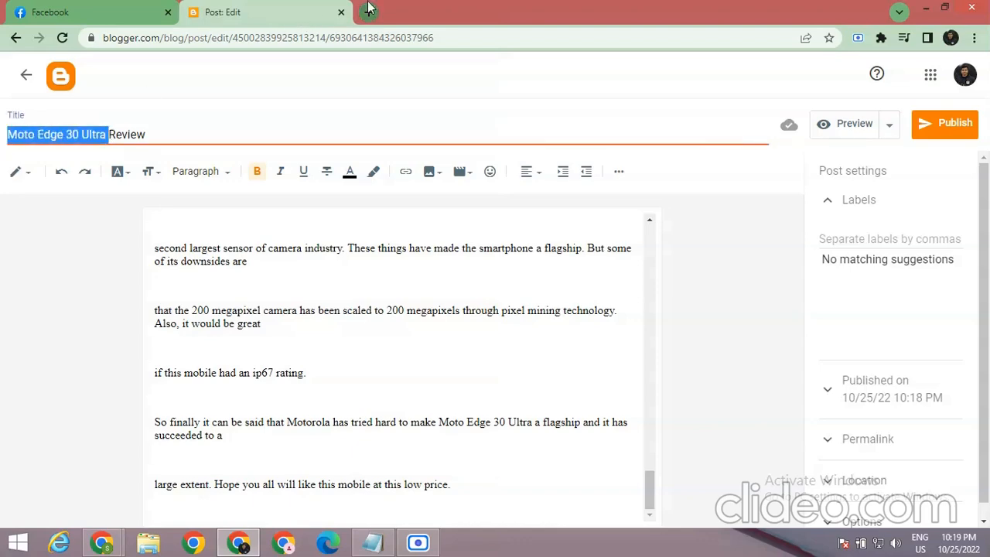
left_click(368, 11)
key("ctrl+v")
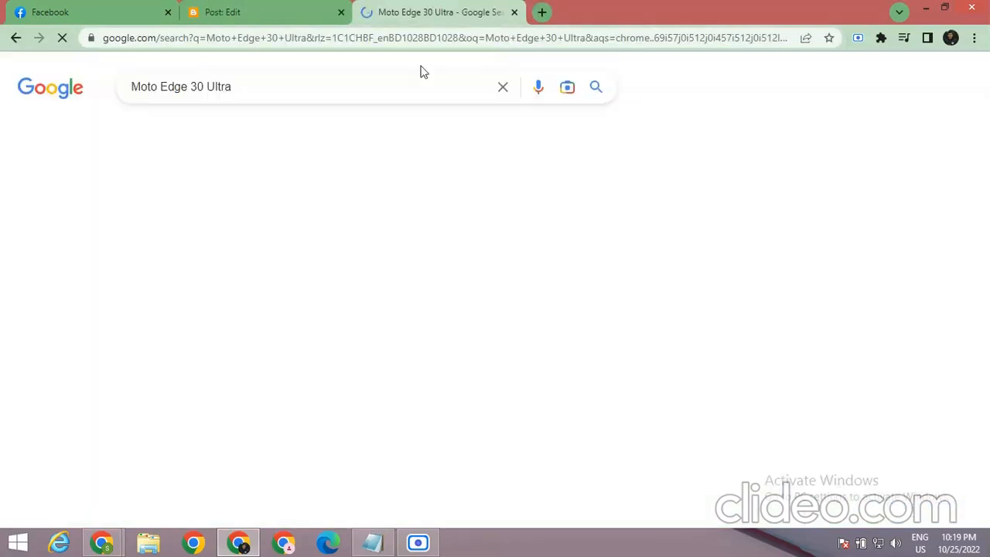
left_click(309, 21)
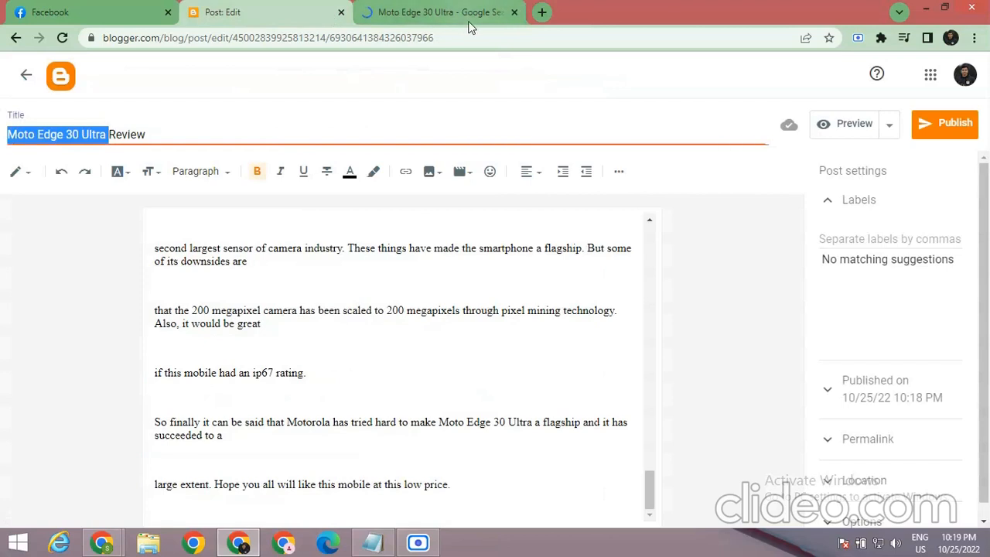
left_click(514, 13)
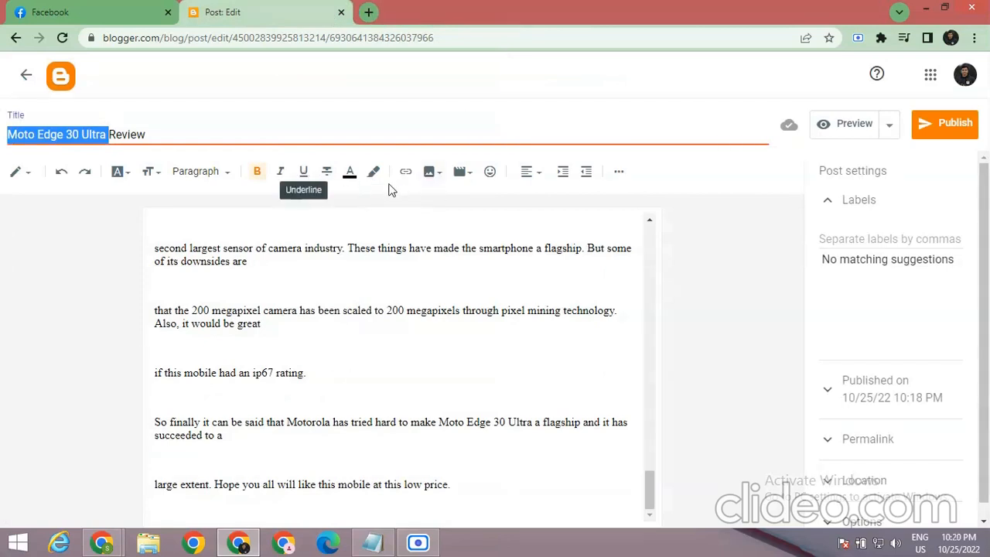
Upload the image Screenshot (3).png from the Downloads folder and insert it into the post
left_click(432, 176)
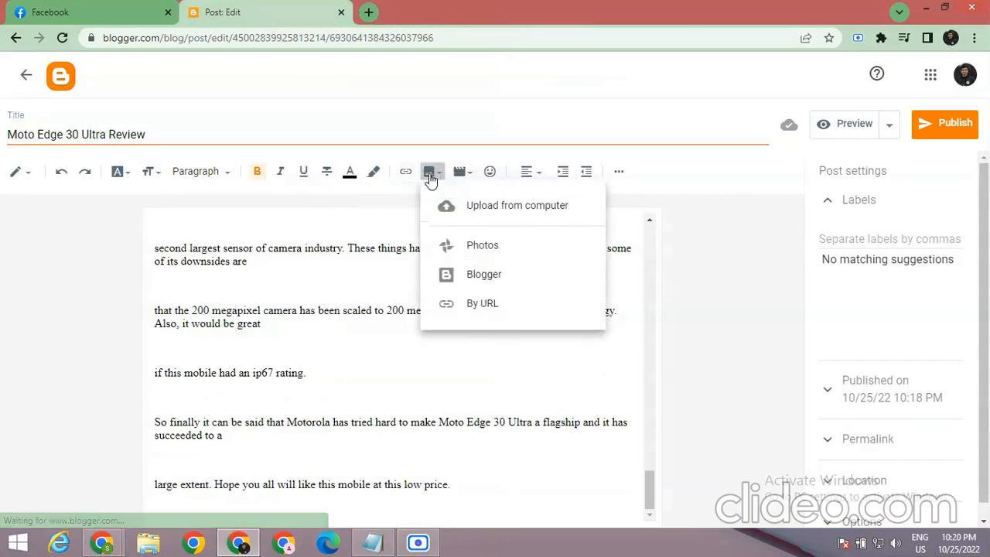
left_click(474, 212)
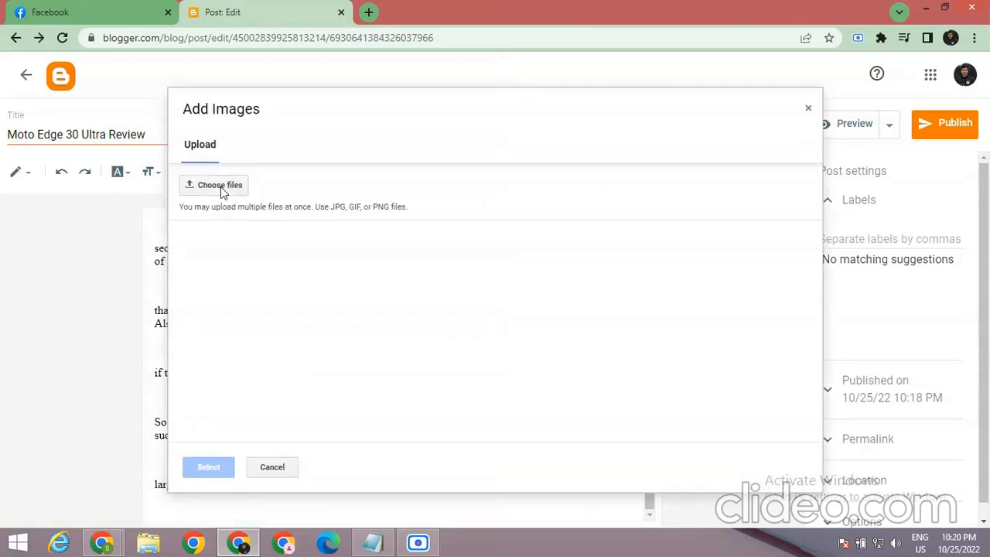
left_click(220, 187)
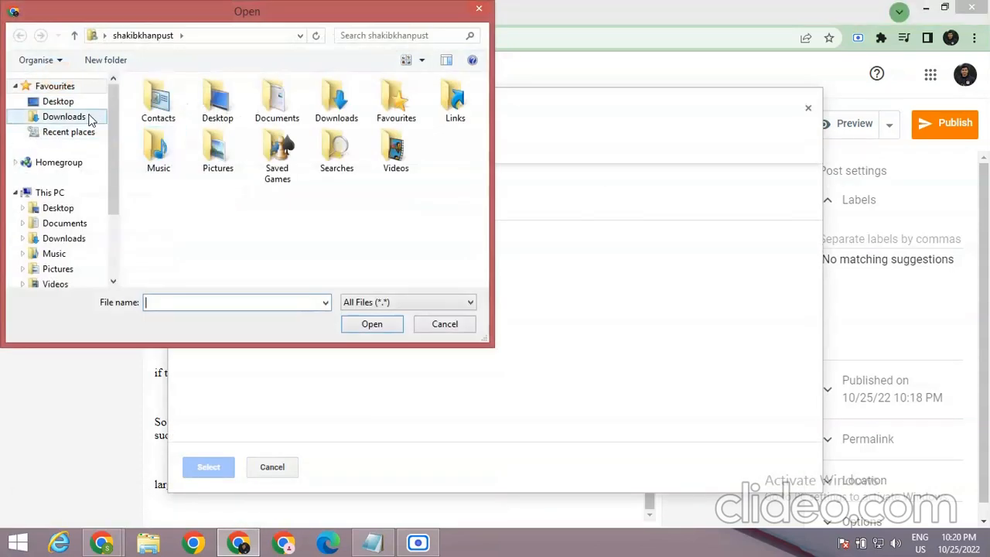
left_click(88, 119)
scroll(62, 194, "down", 3)
scroll(69, 202, "up", 3)
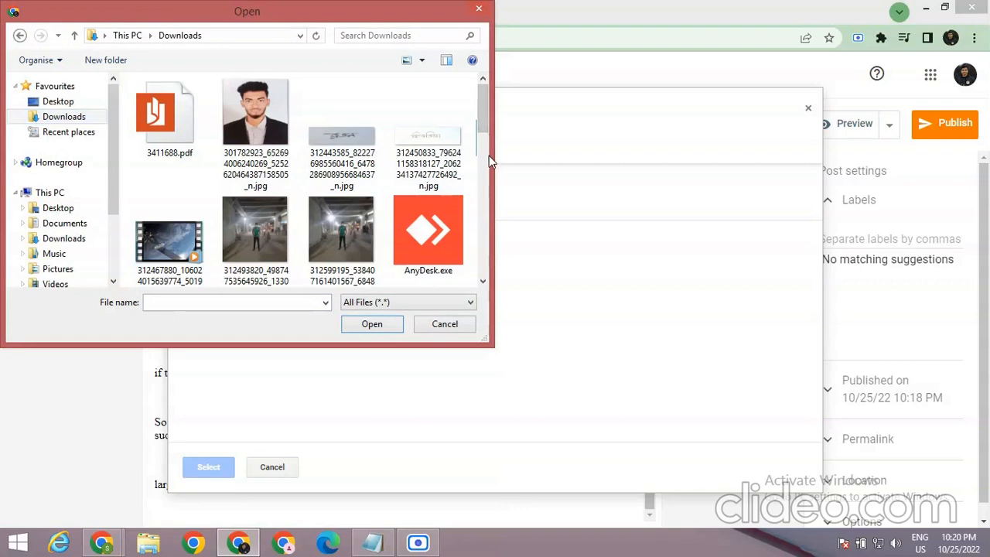
left_click_drag(485, 130, 483, 262)
left_click(188, 160)
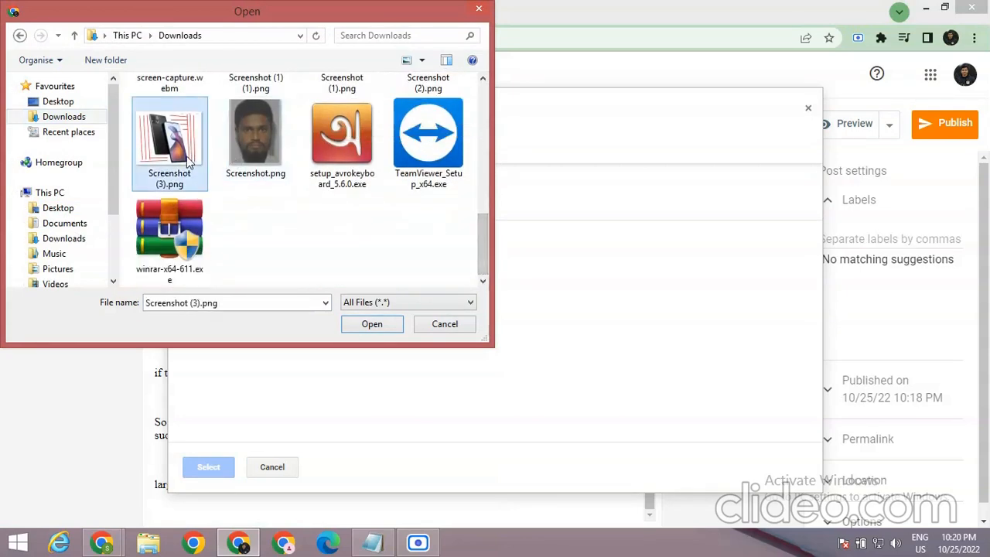
left_click(372, 324)
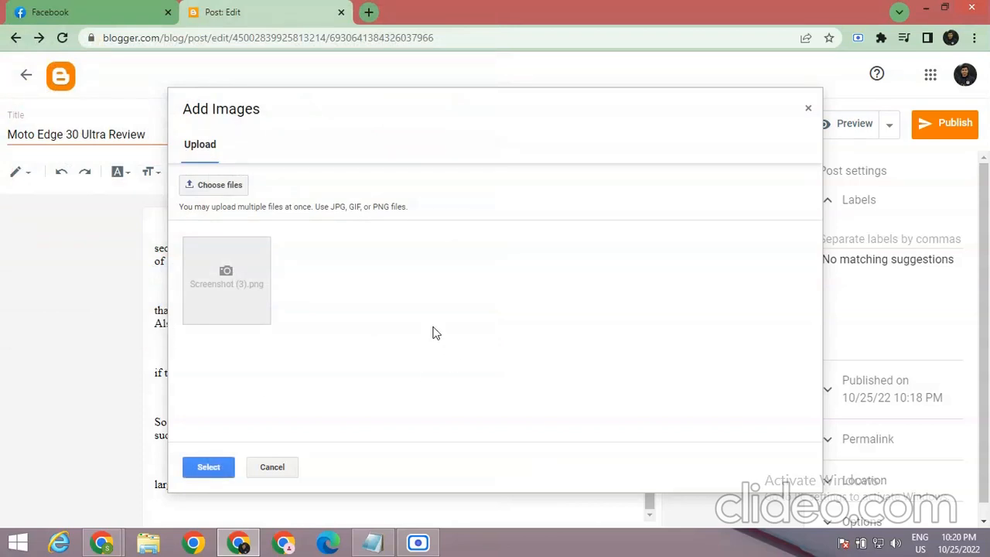
left_click(204, 466)
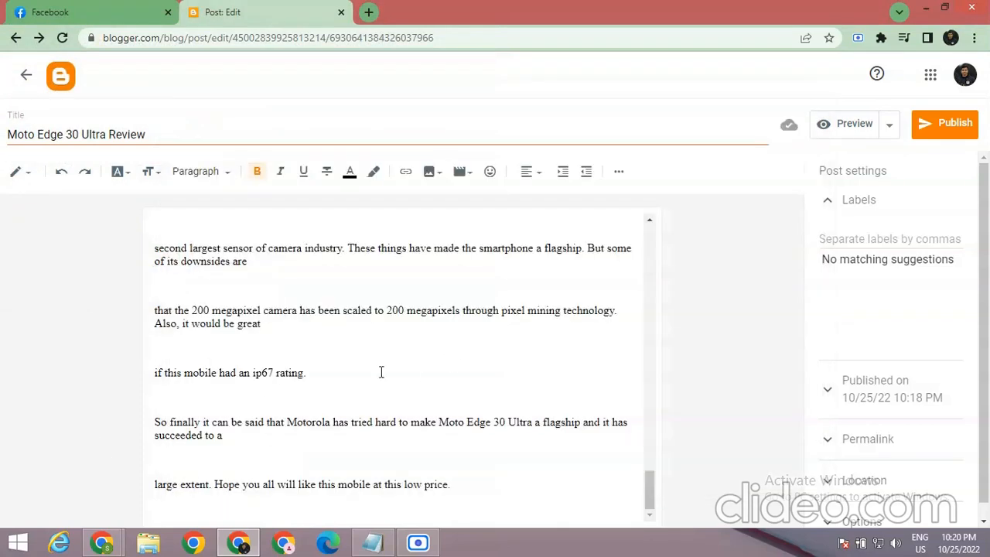
Look up the article's phrase "Dolby atmos Technology" on Google, copy the address of the Dolby Atmos Wikipedia article, and close its tab
scroll(390, 368, "up", 6)
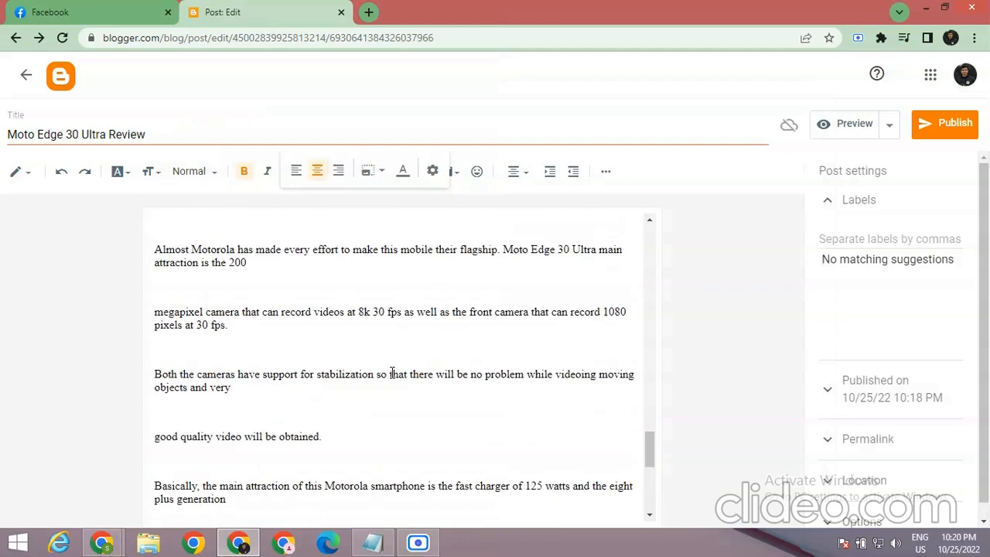
scroll(348, 313, "up", 1)
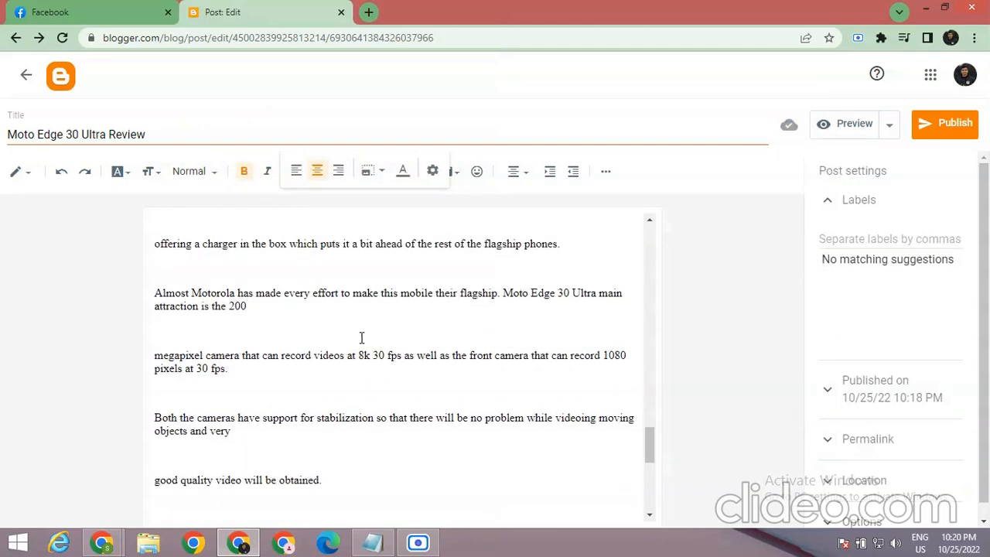
scroll(360, 340, "down", 5)
scroll(362, 343, "up", 1)
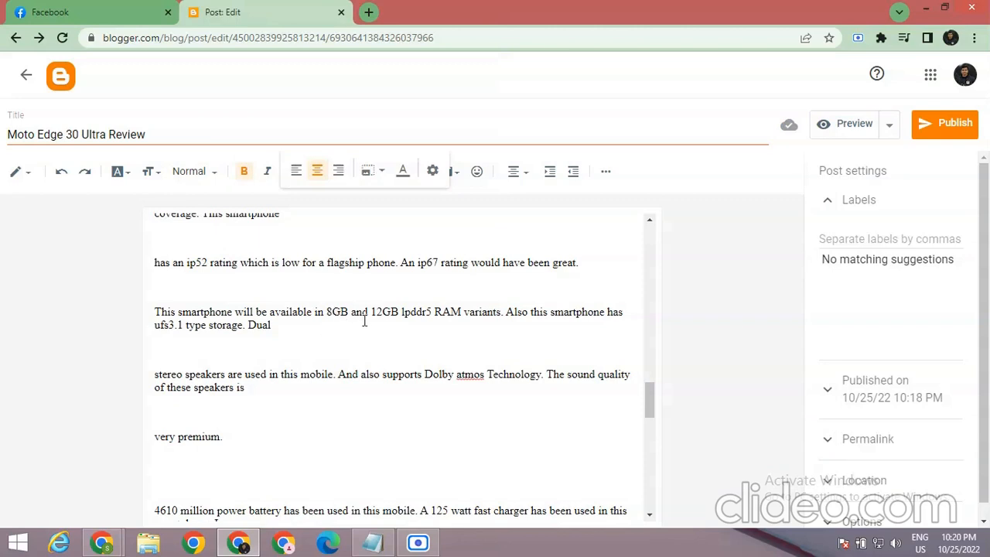
scroll(435, 383, "down", 1)
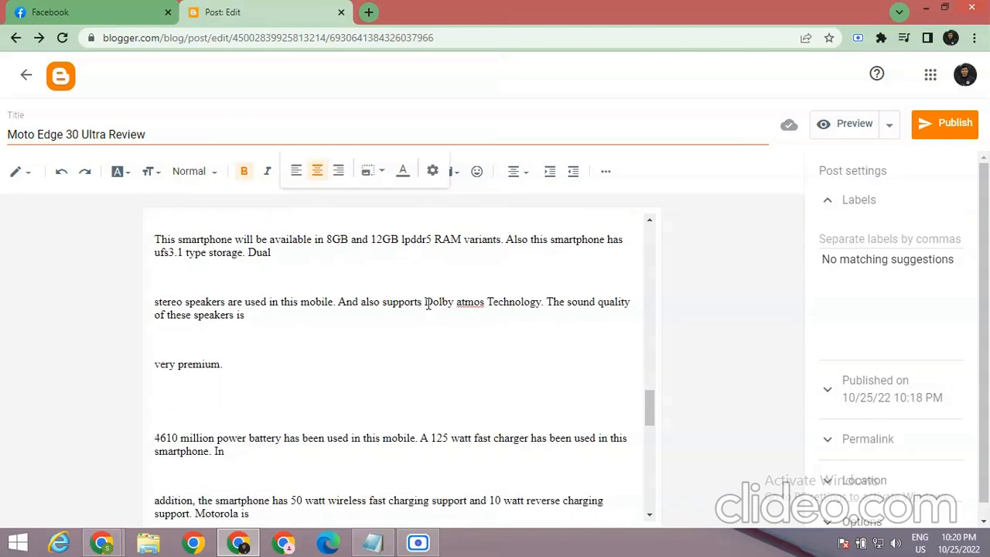
left_click_drag(443, 304, 540, 302)
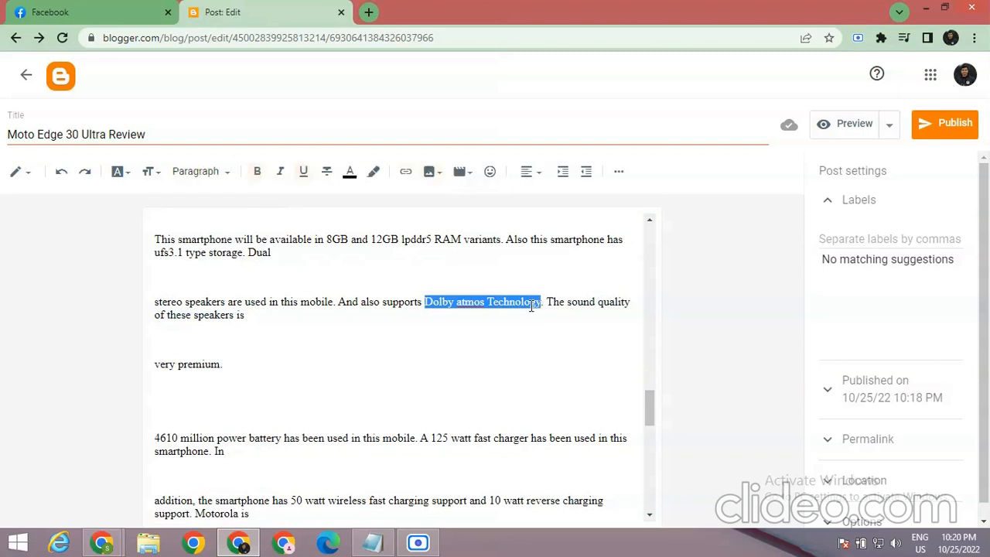
right_click(532, 307)
left_click(632, 412)
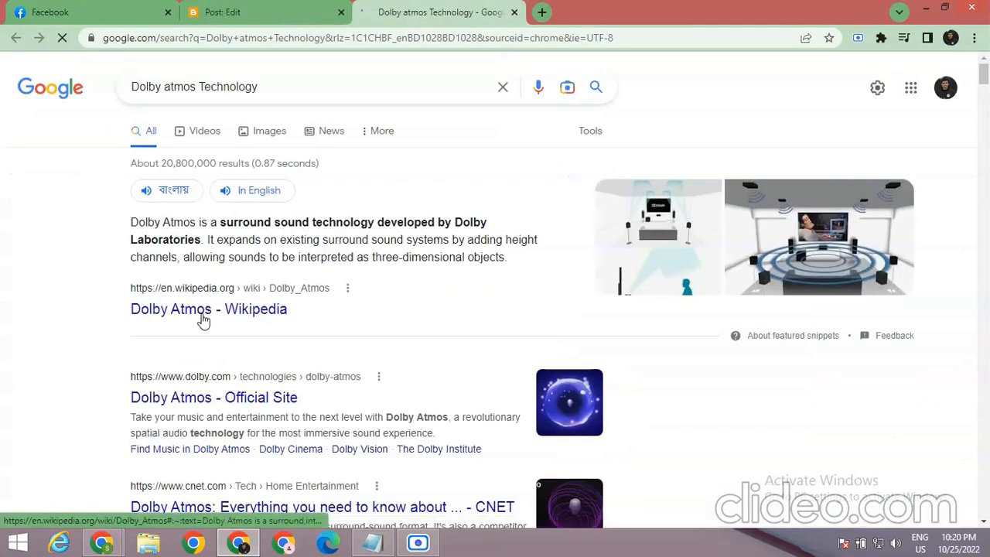
left_click(202, 313)
left_click(287, 40)
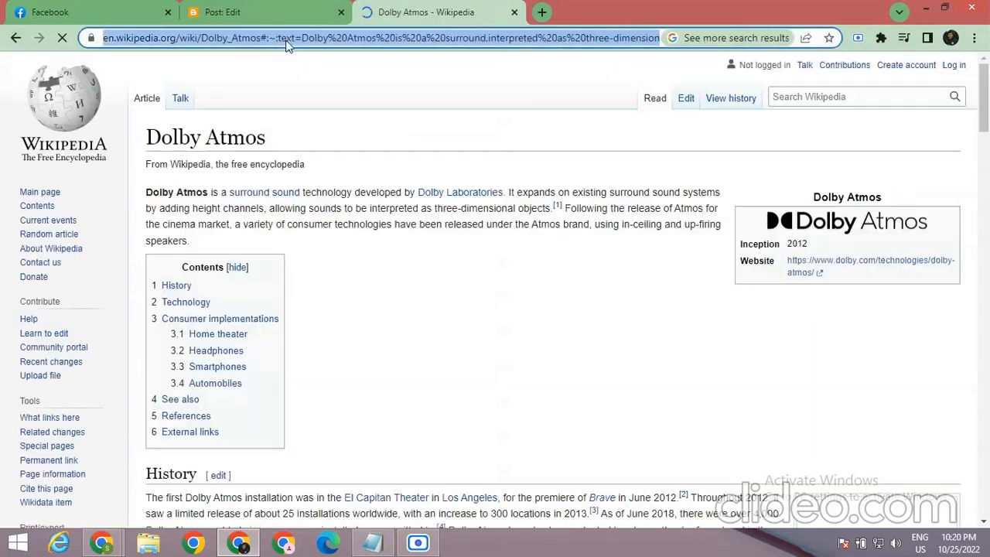
left_click(515, 13)
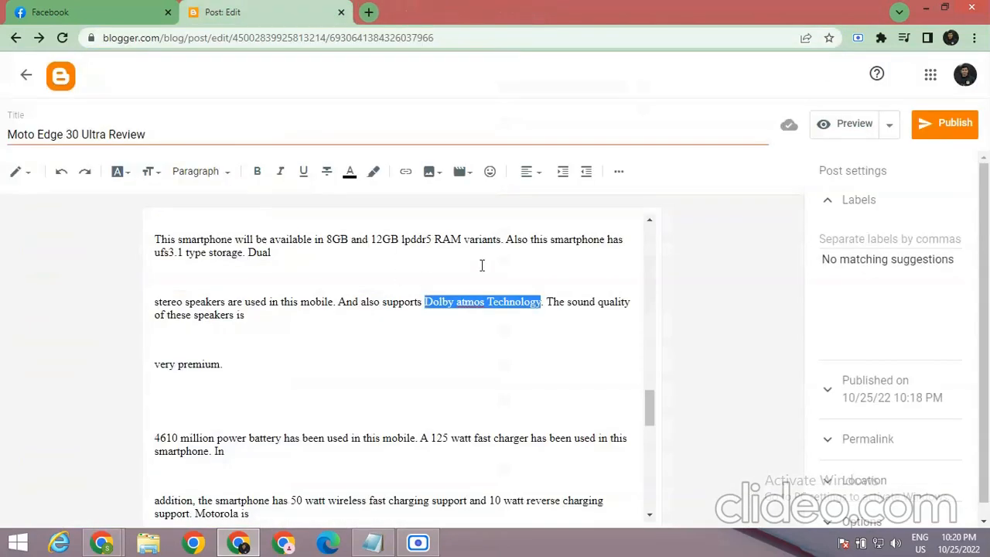
Link the phrase "Dolby atmos Technology" to the copied Wikipedia address, set to open in a new window
left_click(405, 171)
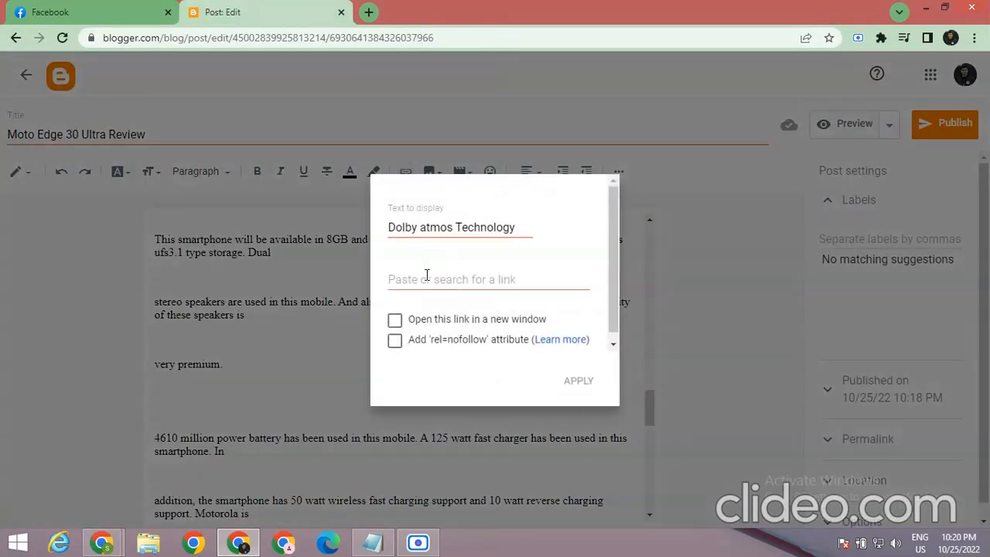
left_click(420, 275)
key("ctrl+v")
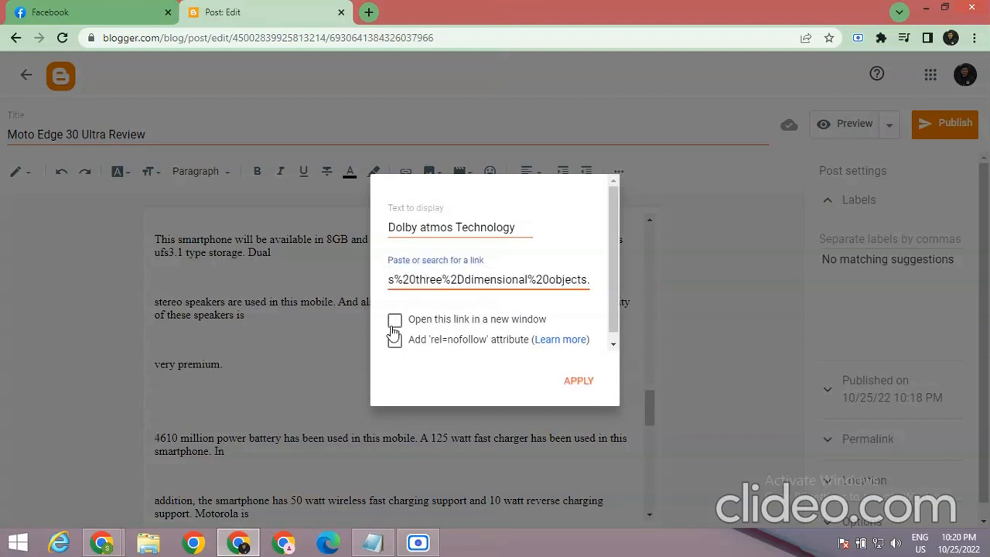
left_click(394, 323)
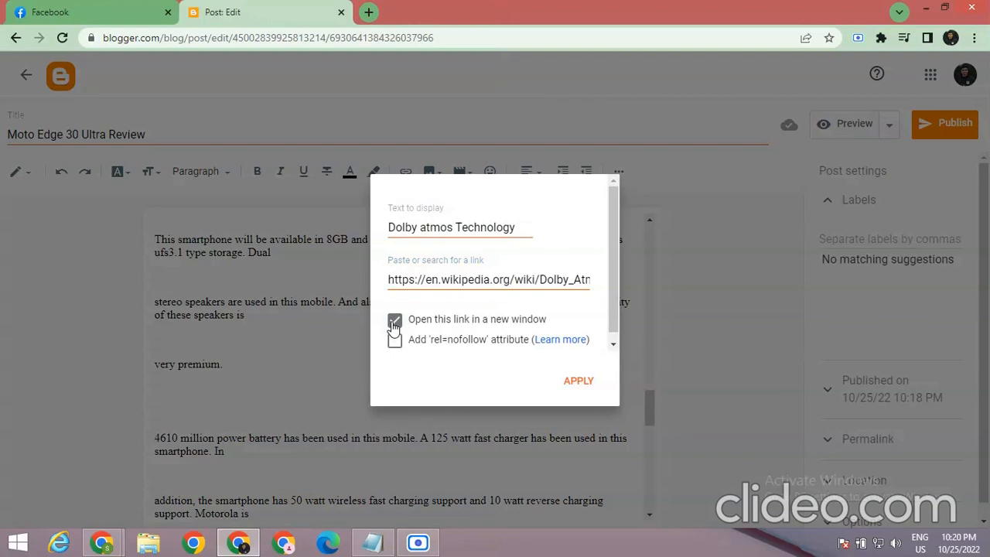
left_click(578, 380)
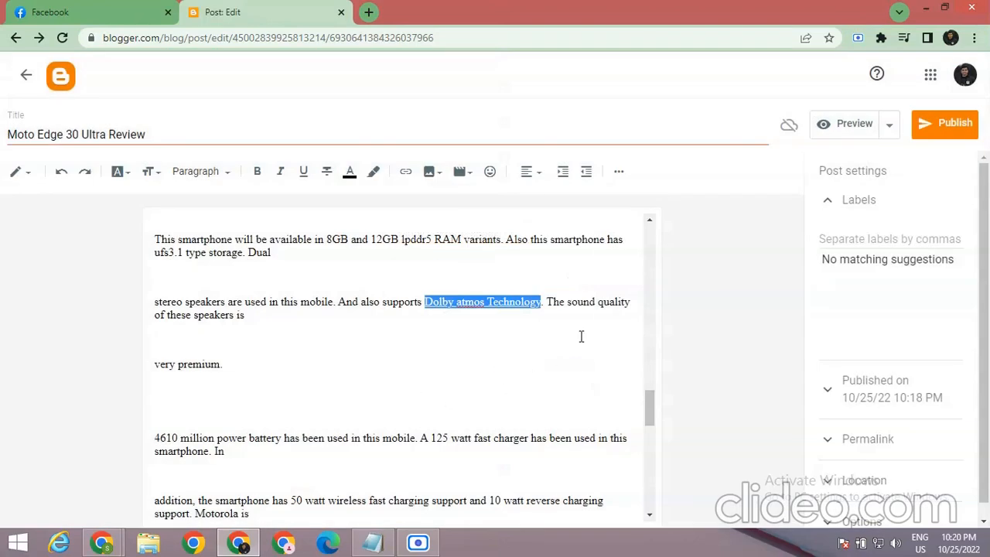
Delete the phone image above the OLED display paragraph, along with the surplus blank line around it
scroll(399, 300, "up", 15)
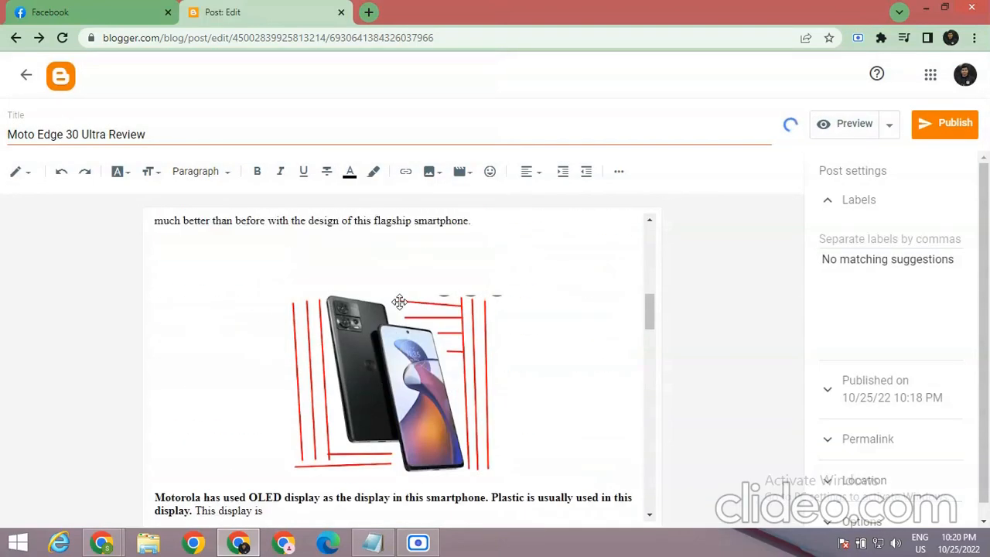
scroll(399, 300, "down", 5)
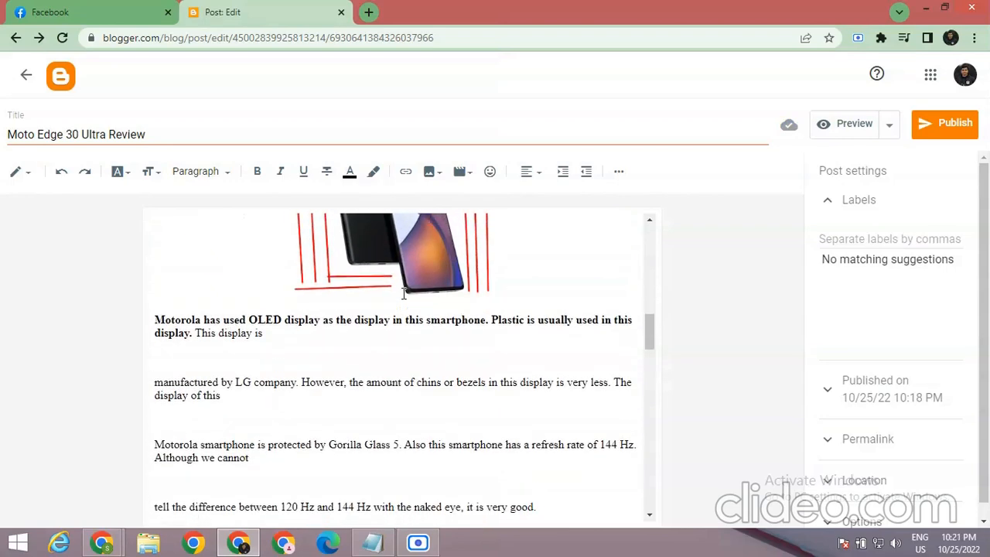
left_click(390, 301)
scroll(390, 301, "up", 1)
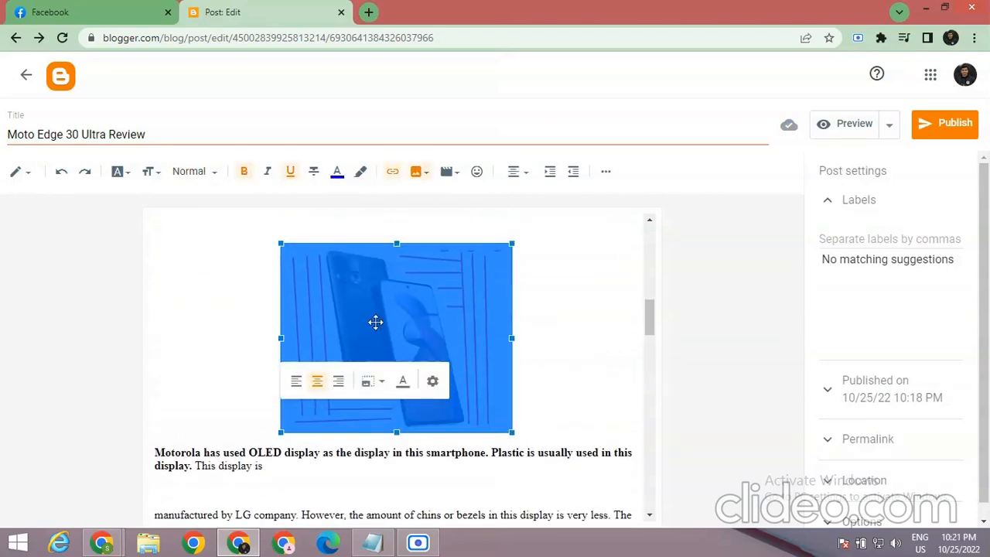
scroll(369, 369, "up", 2)
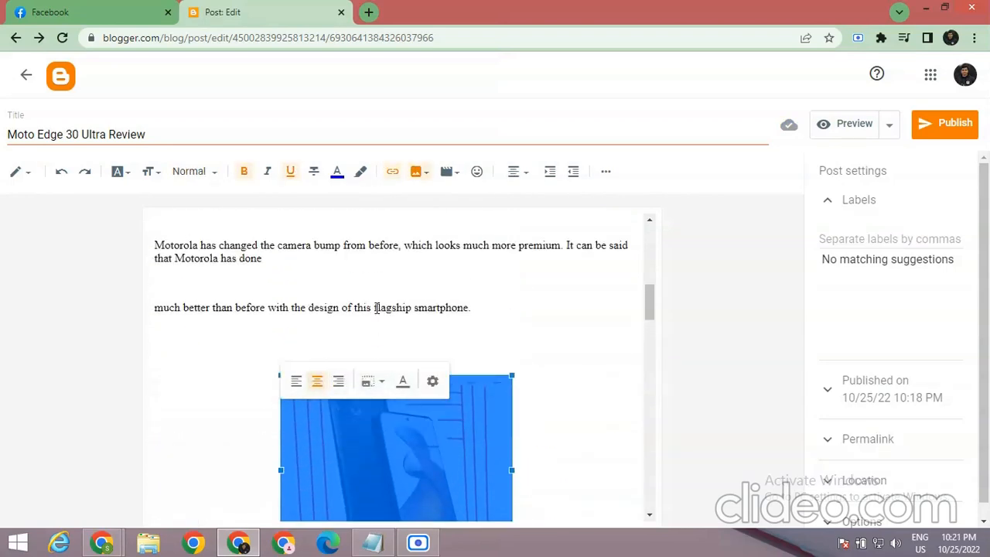
scroll(352, 385, "down", 1)
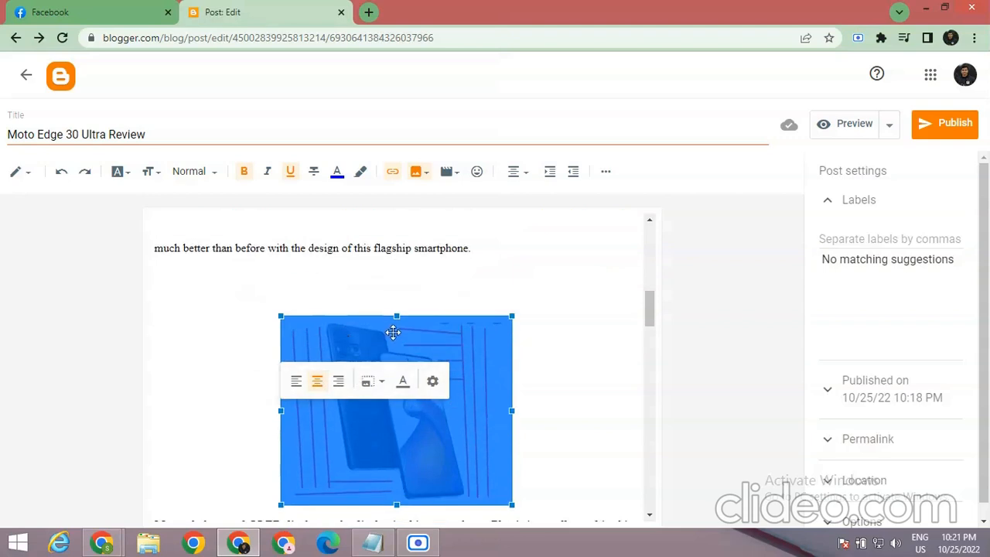
scroll(407, 308, "up", 2)
scroll(407, 307, "down", 1)
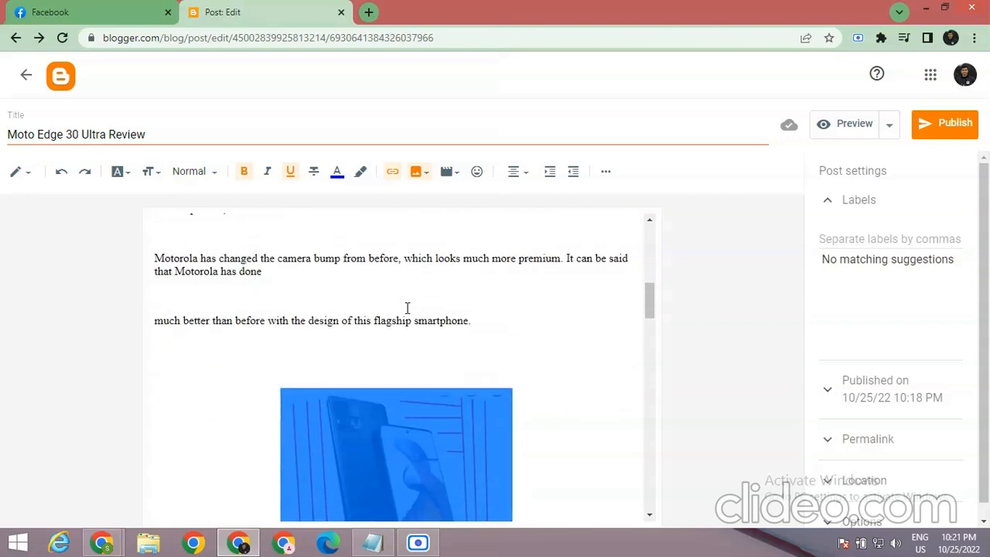
left_click(426, 433)
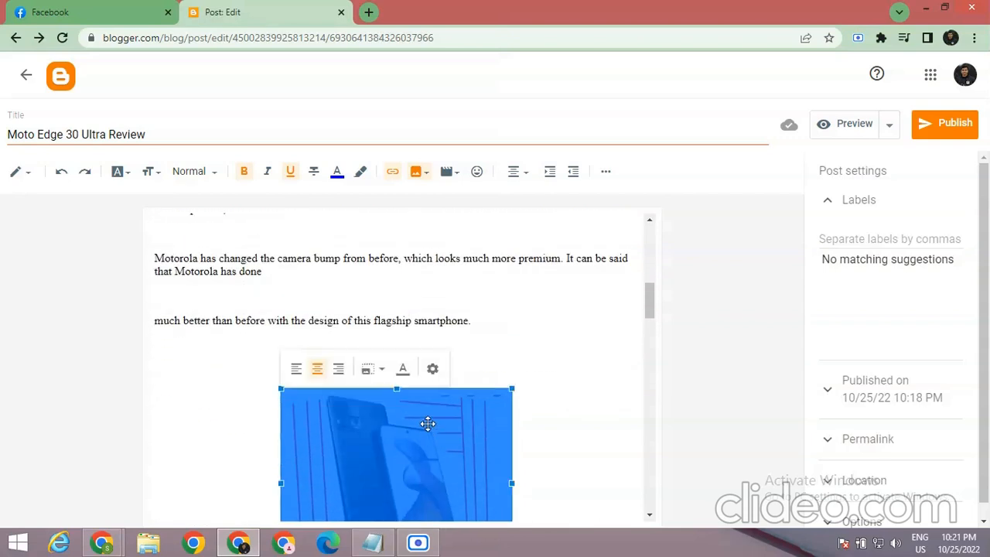
key("Delete")
key("BackSpace")
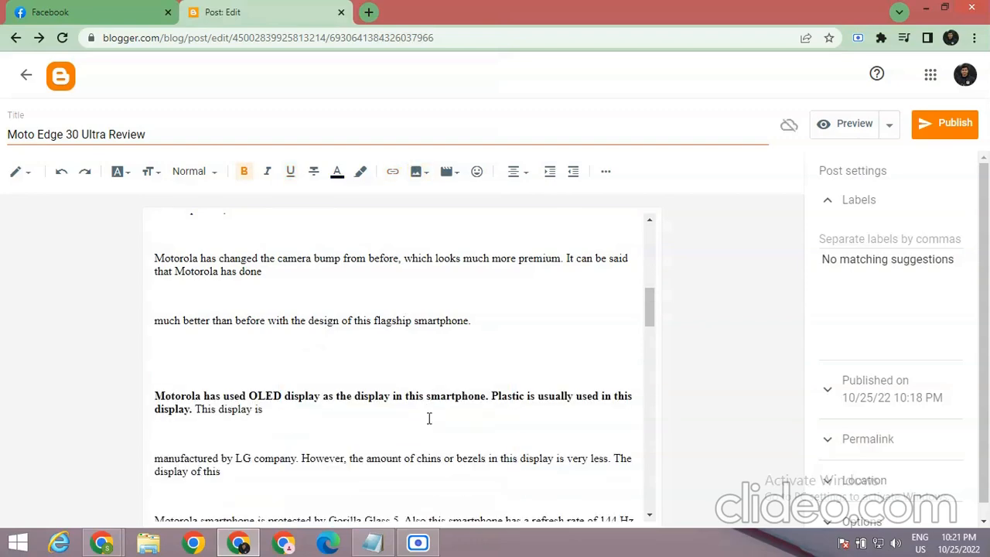
key("BackSpace")
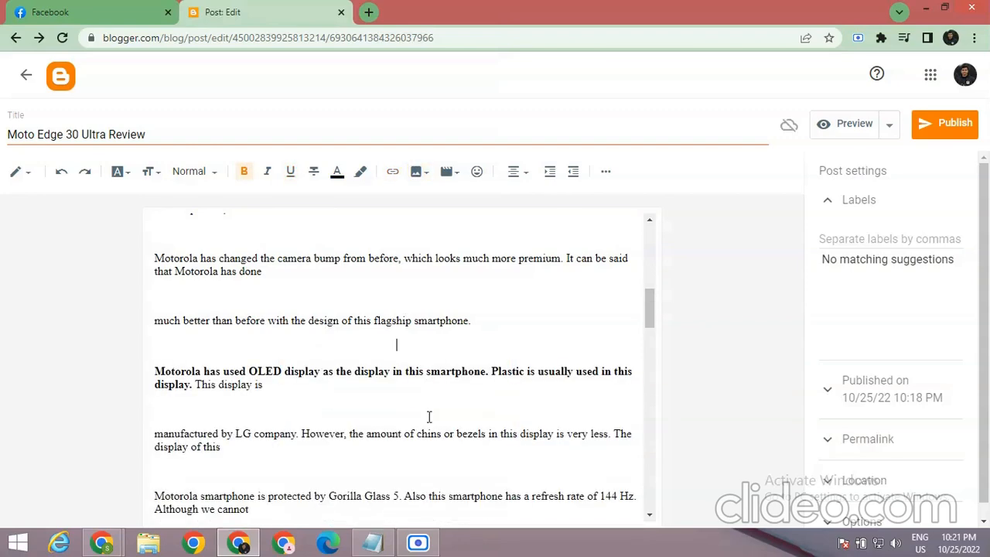
Add a blank line at the very start of the article and insert the image Screenshot (3).png from the Downloads folder there
scroll(265, 380, "up", 10)
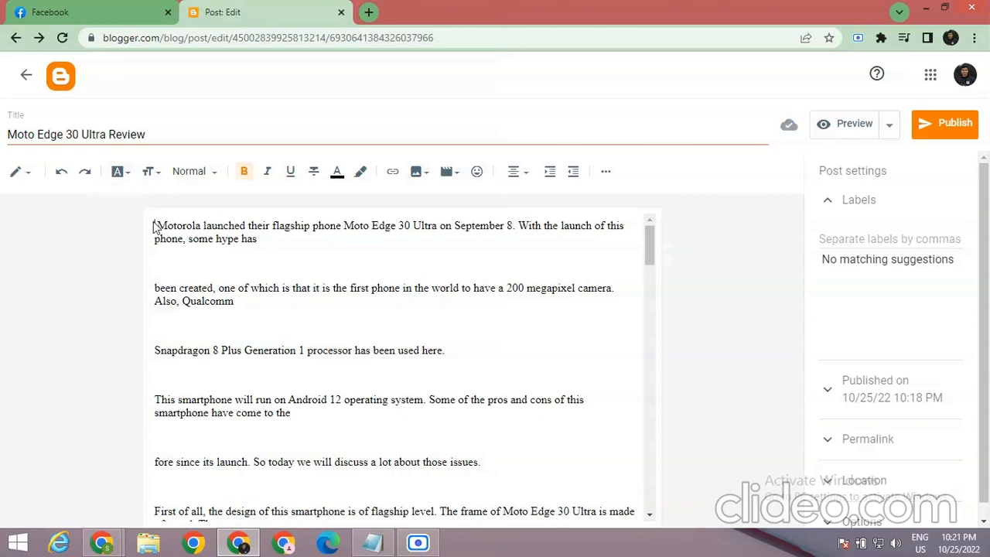
left_click(154, 226)
key("Return")
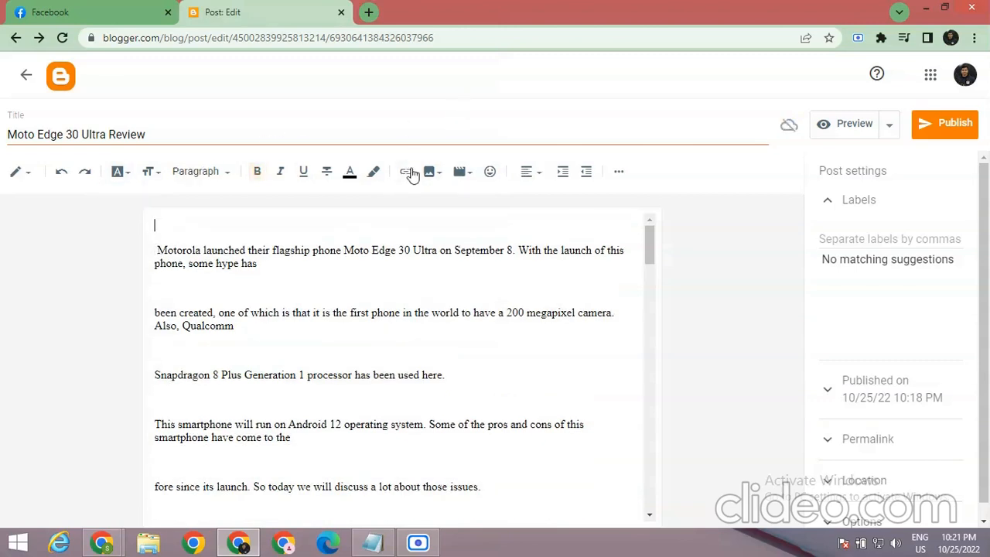
left_click(430, 171)
left_click(473, 204)
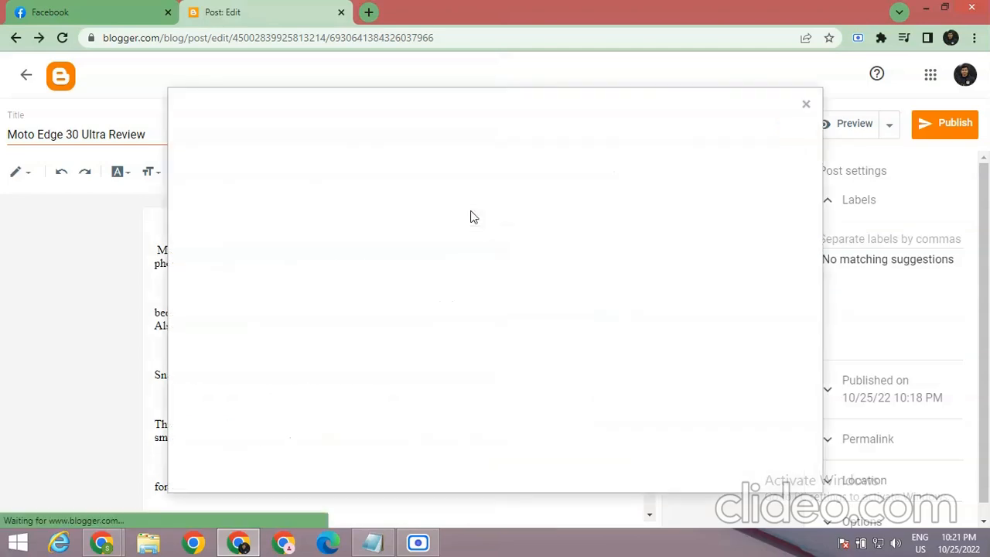
left_click(229, 185)
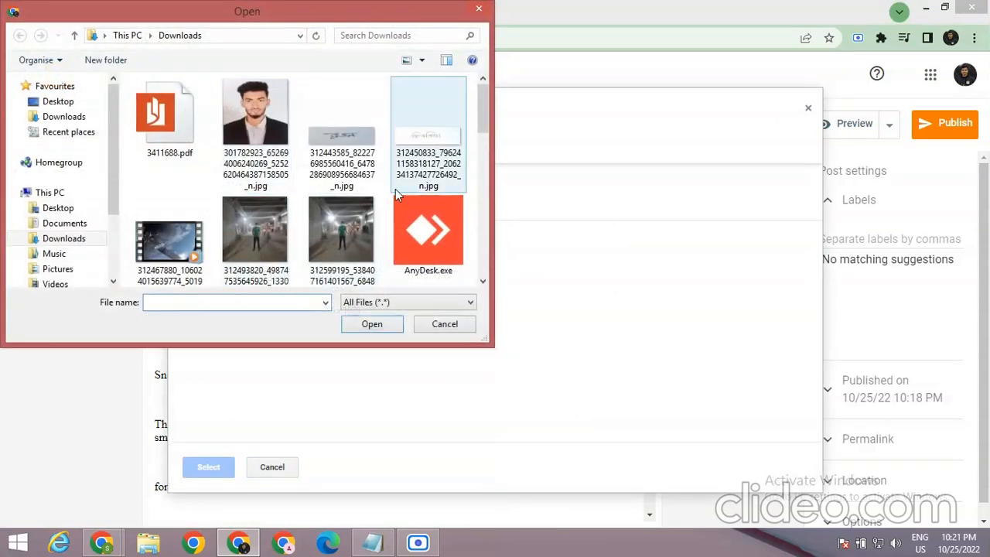
scroll(486, 212, "down", 5)
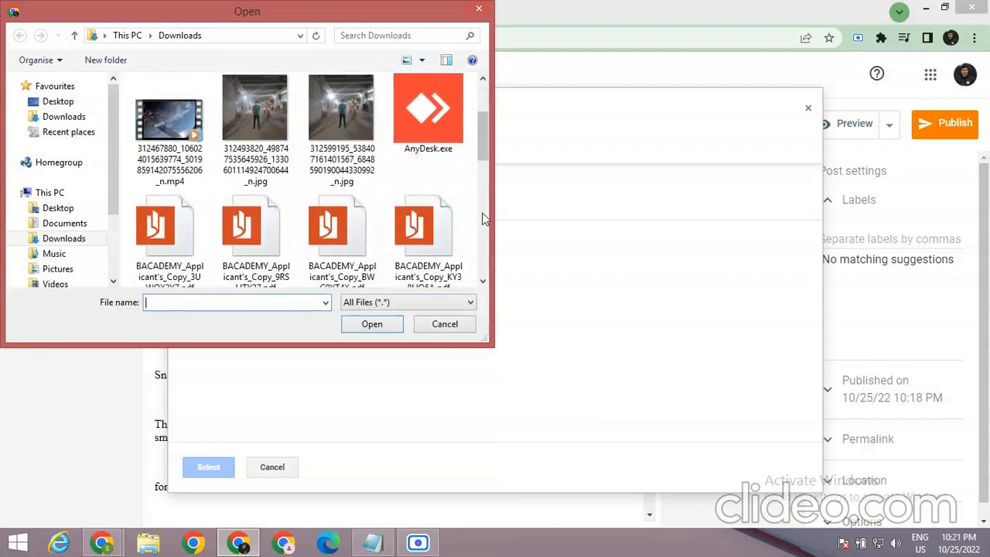
scroll(483, 232, "down", 1)
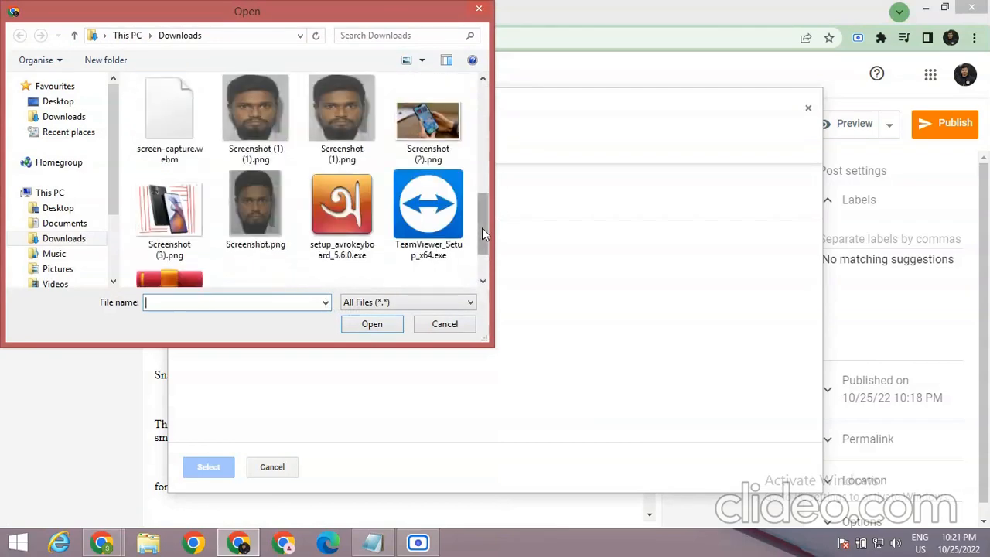
left_click(170, 208)
left_click(372, 324)
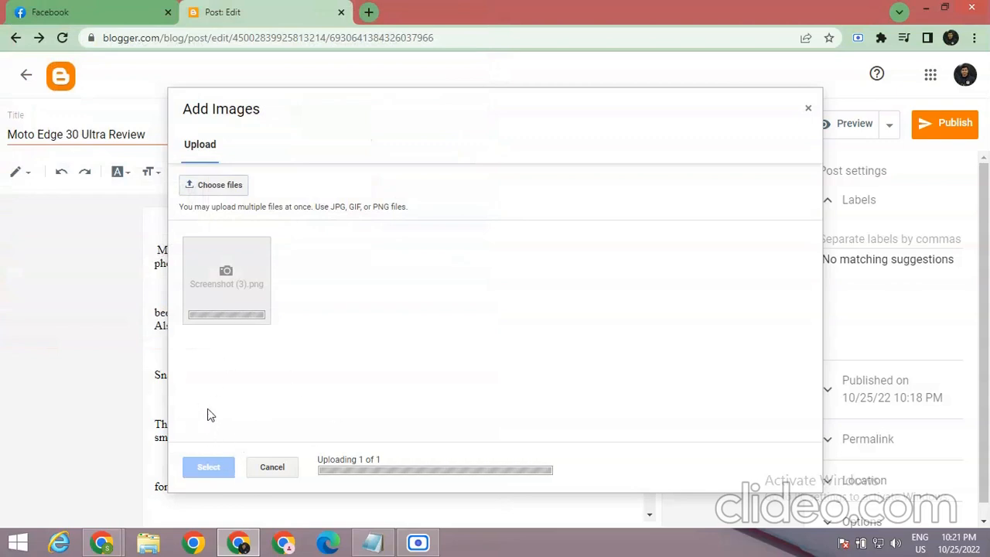
left_click(209, 467)
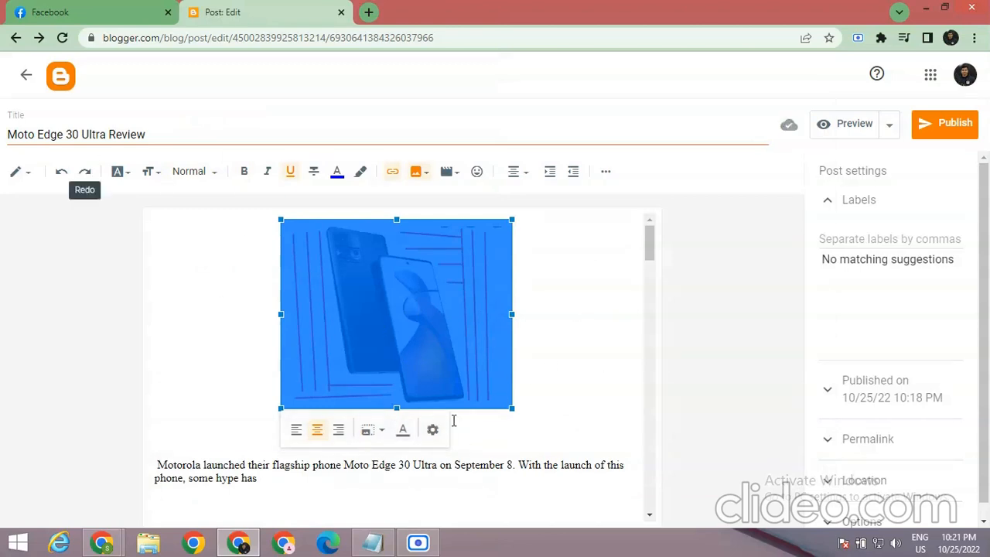
Enter "Mobile review" as a label for the post and clear it again
left_click(843, 239)
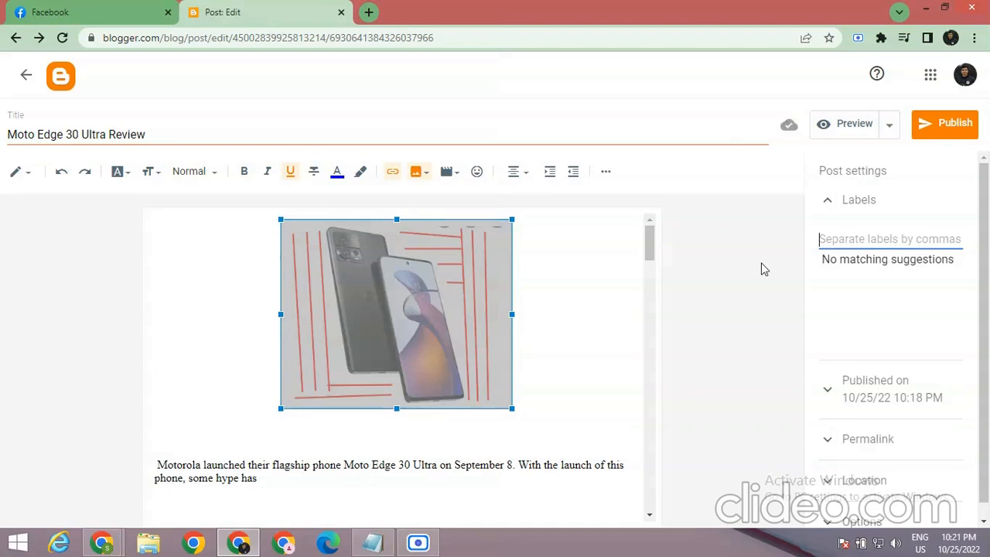
type("M")
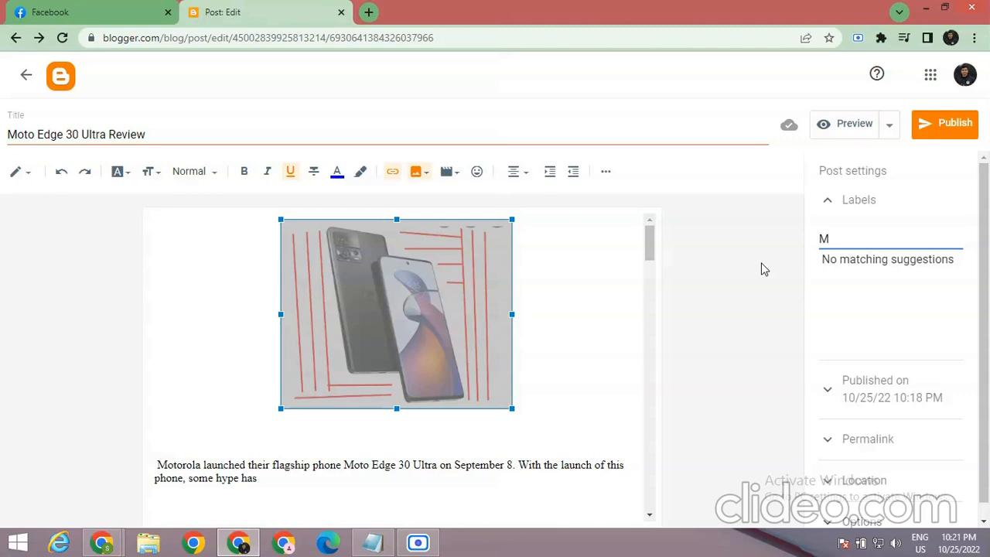
type("obile review")
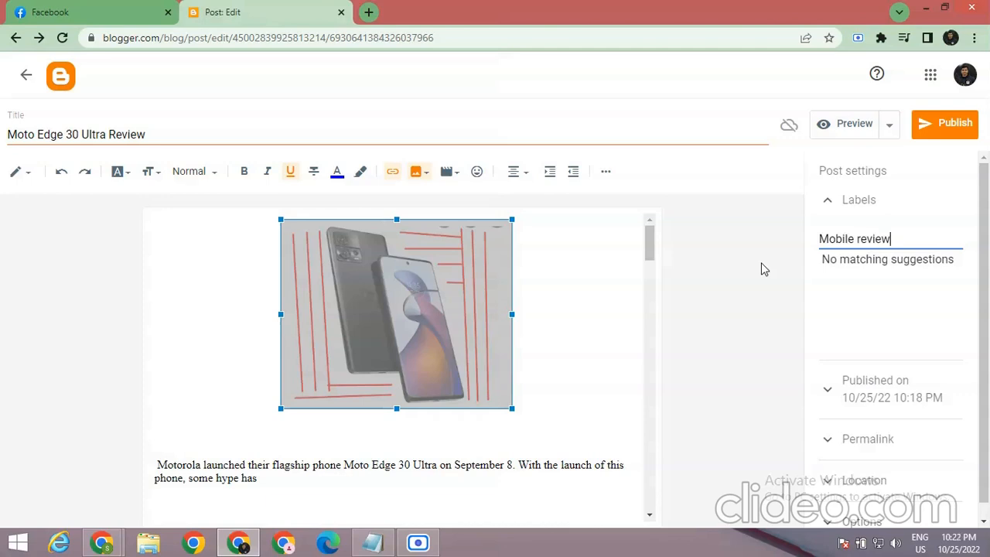
key("Return")
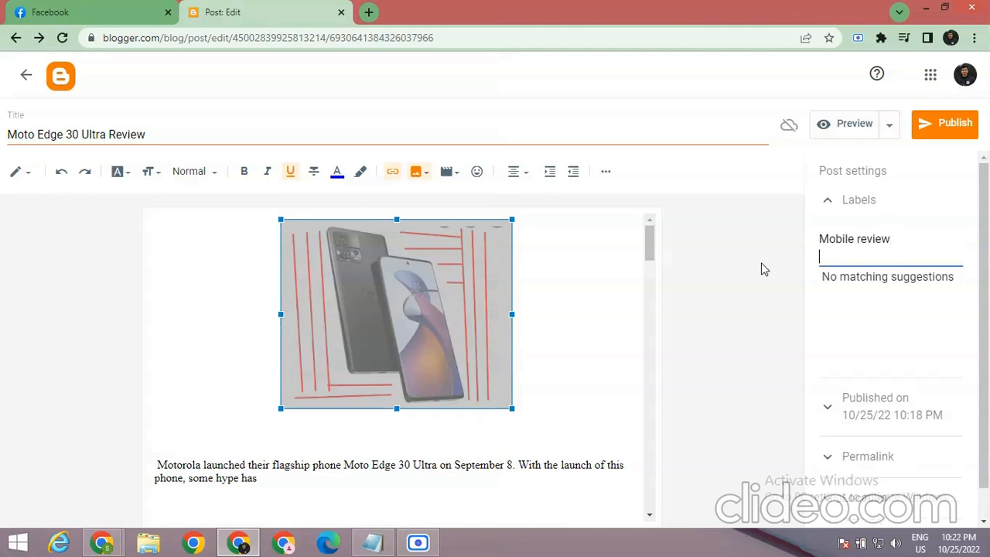
left_click_drag(896, 237, 812, 247)
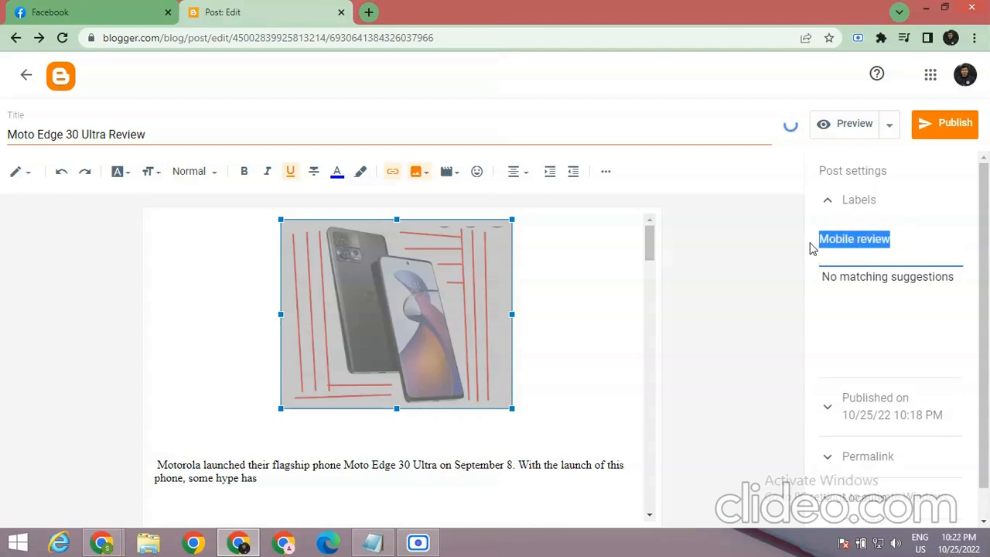
key("BackSpace")
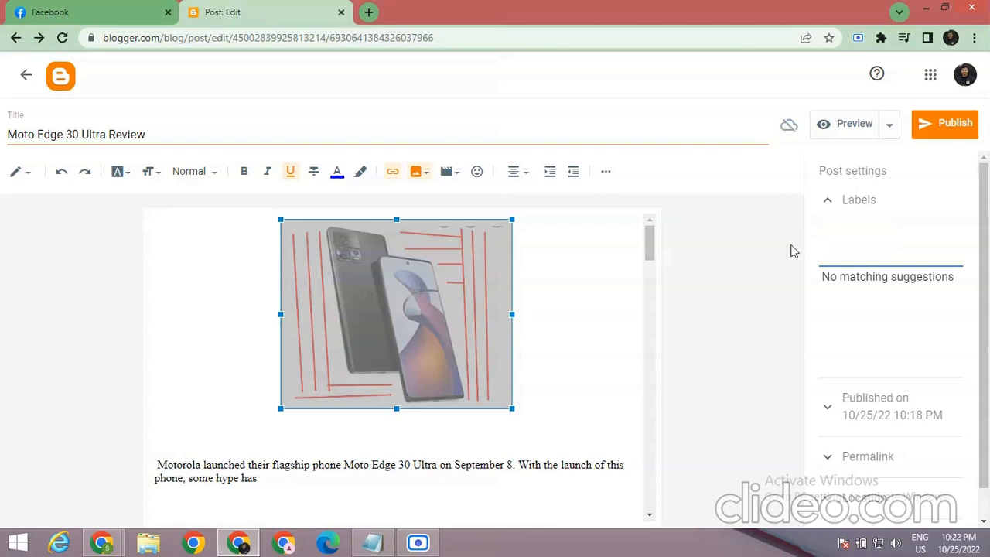
Publish the Moto Edge 30 Ultra review, confirming the publication, and start a new post
left_click(934, 125)
left_click(565, 325)
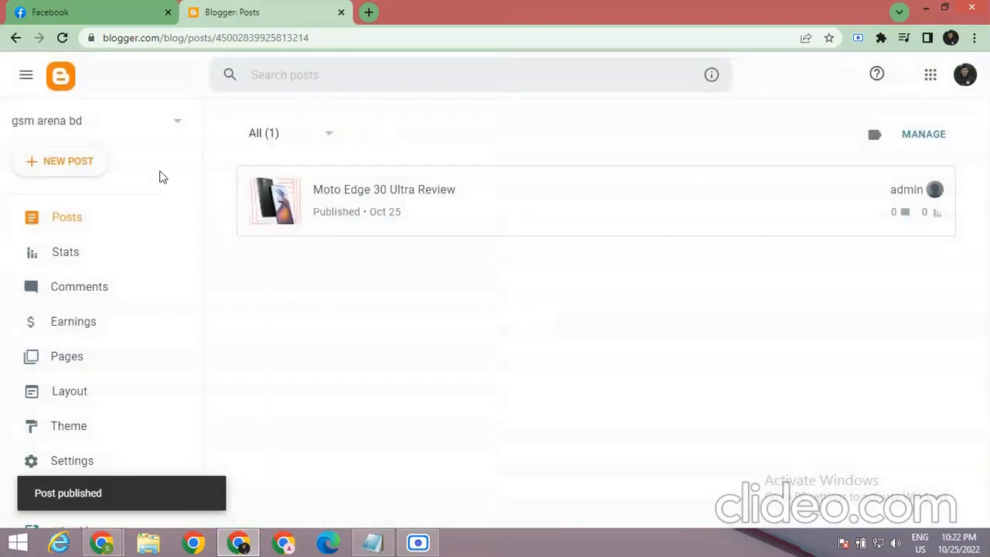
left_click(52, 160)
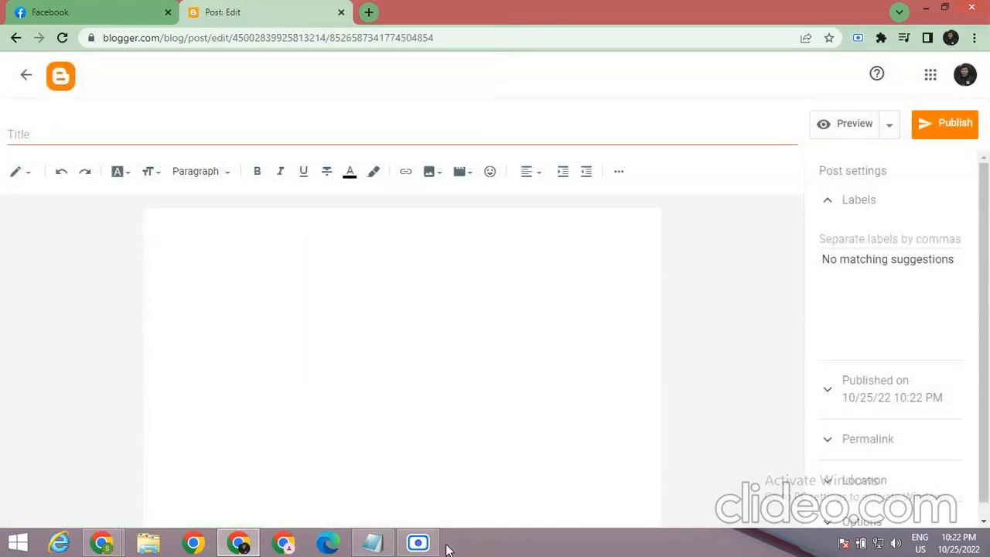
Copy the whole iPhone 14 article from New Text Document.txt in Notepad into the new post's body and title the post "I phone 14 lags"
left_click(373, 542)
scroll(312, 394, "down", 5)
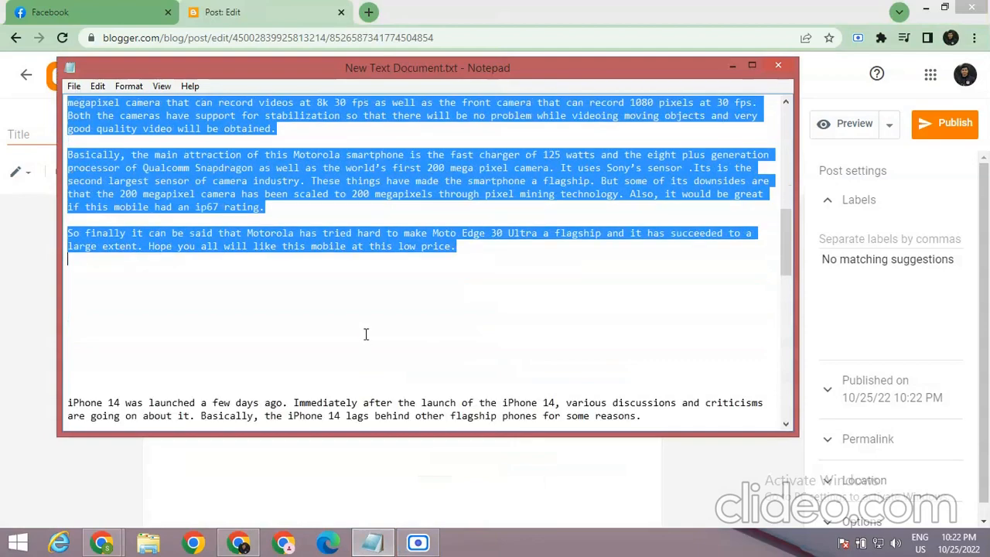
left_click(138, 317)
left_click_drag(69, 363, 424, 460)
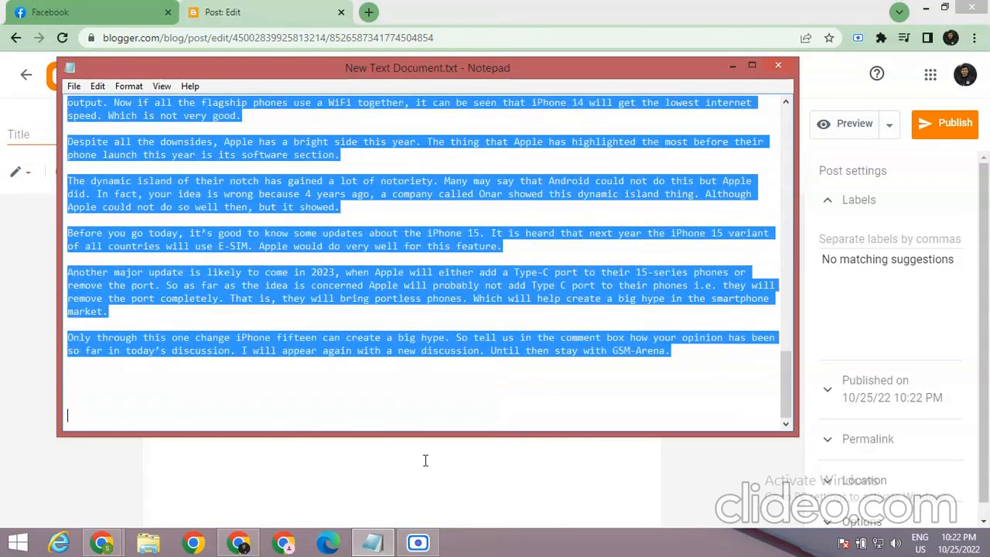
right_click(556, 350)
left_click(621, 195)
left_click(238, 542)
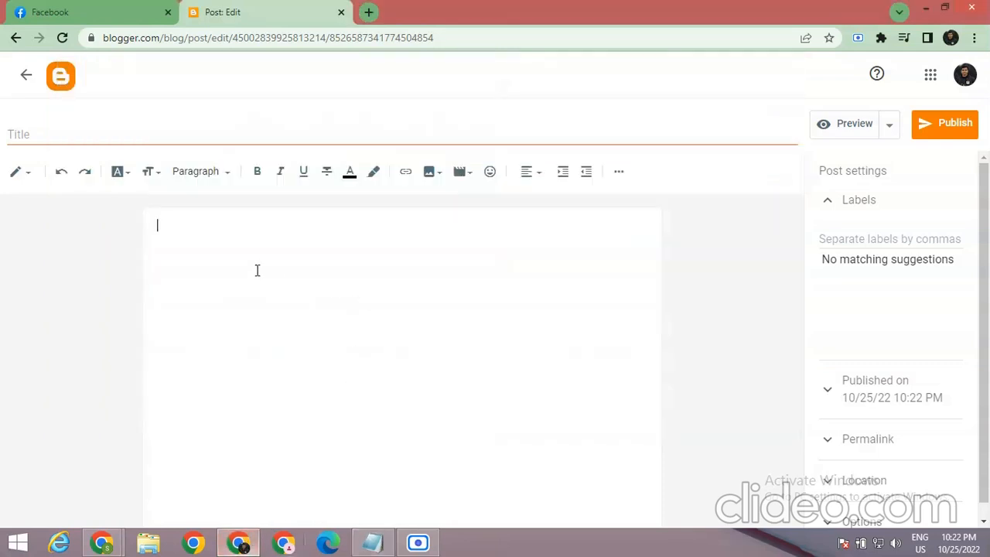
key("ctrl+v")
left_click(191, 133)
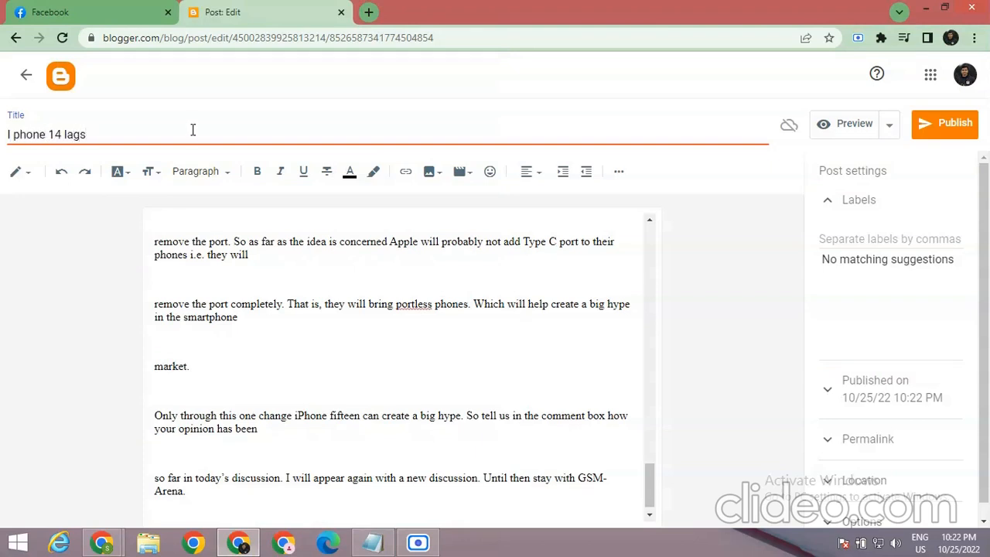
Add a blank line at the very start of the iPhone 14 article and insert the image Screenshot (2).png from the Downloads folder there
scroll(381, 243, "up", 20)
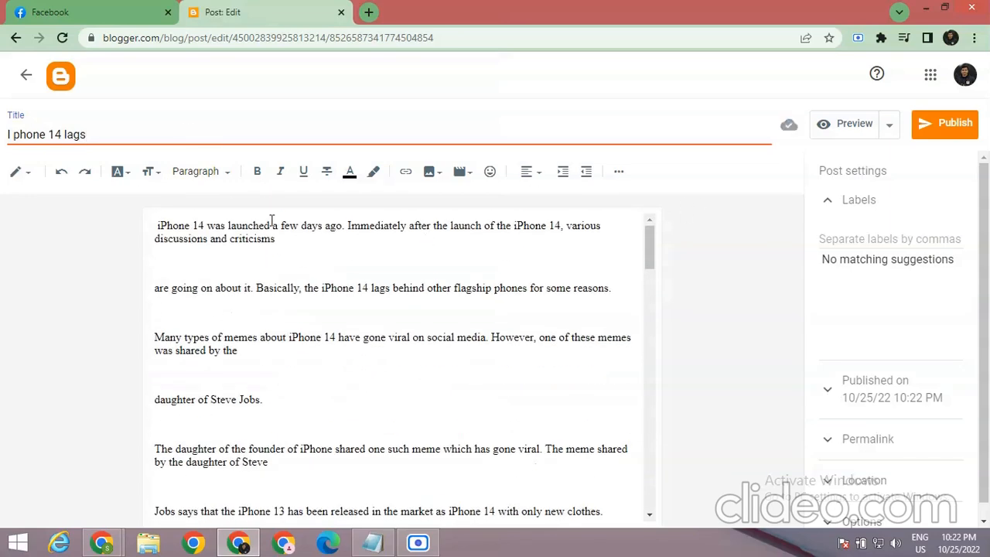
left_click(157, 224)
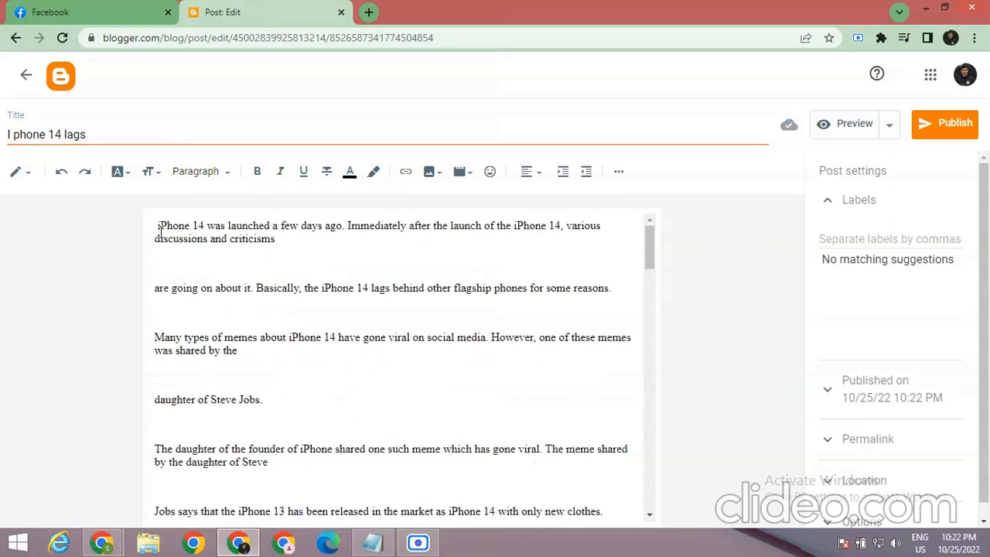
key("Return")
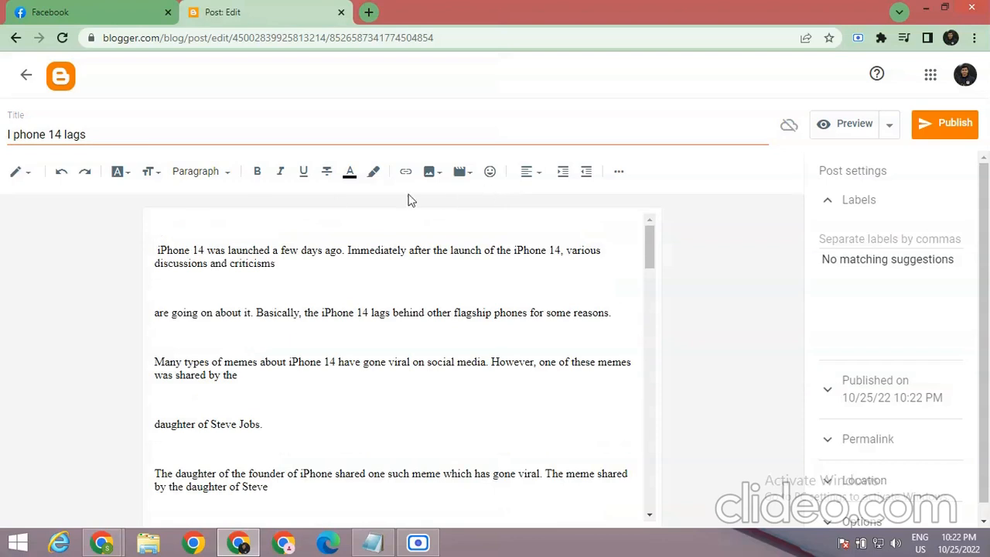
left_click(430, 176)
left_click(474, 216)
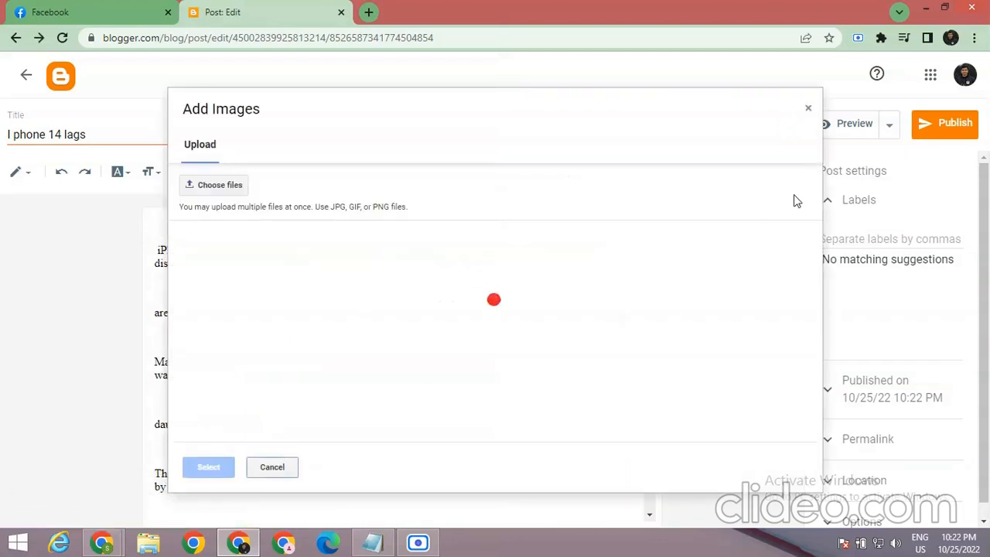
left_click(229, 188)
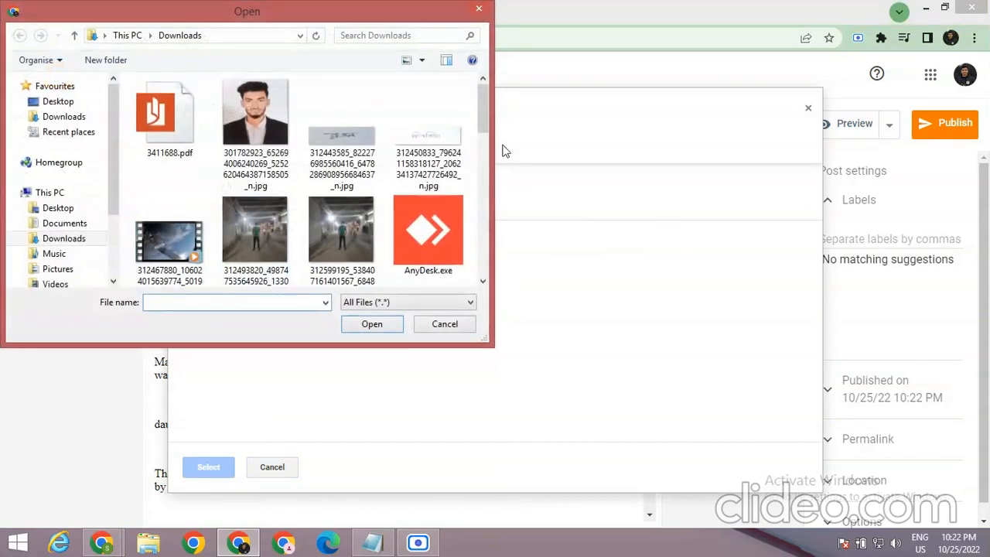
left_click_drag(483, 126, 478, 221)
left_click(418, 178)
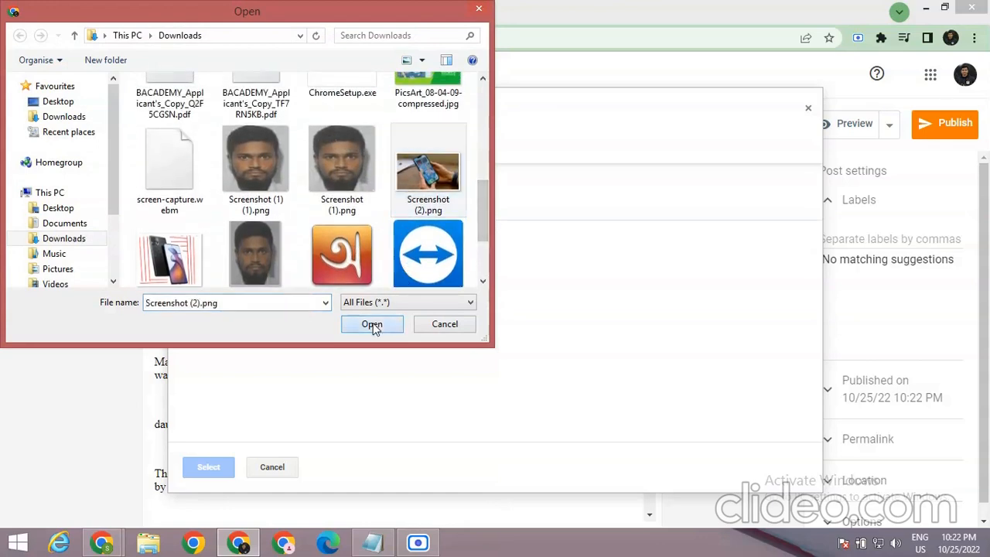
left_click(370, 326)
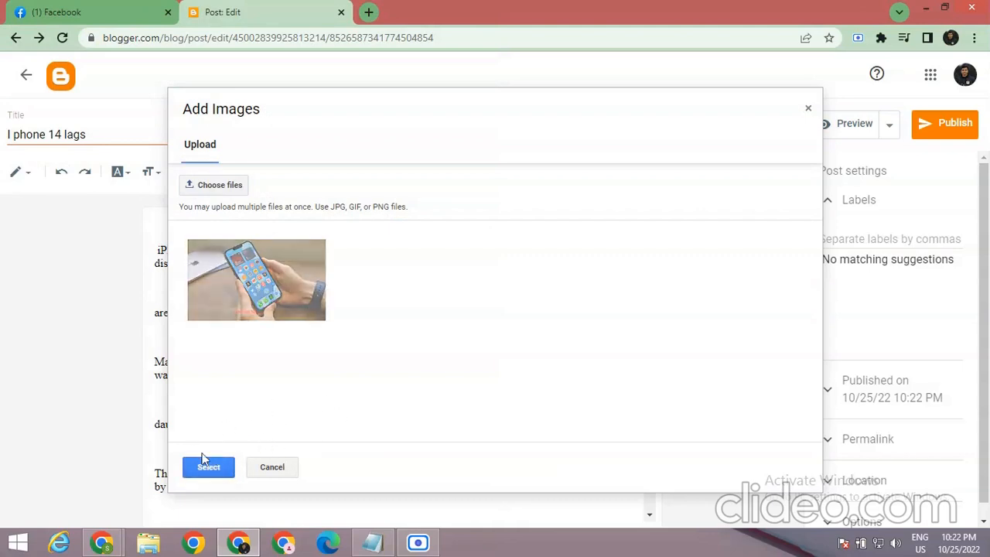
left_click(209, 467)
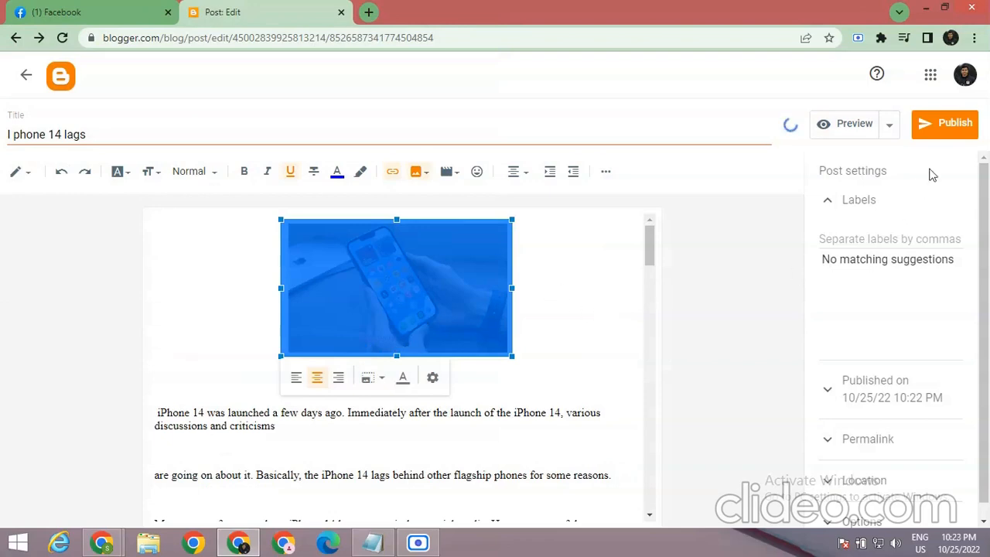
Publish the iPhone 14 post, confirming the publication, and look over both posts on the live blog before closing it
left_click(936, 132)
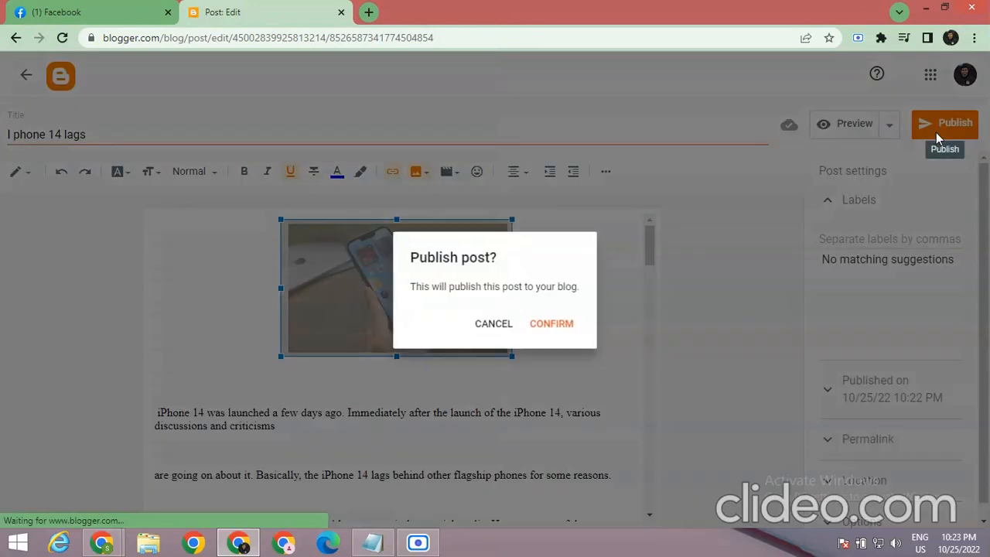
left_click(553, 325)
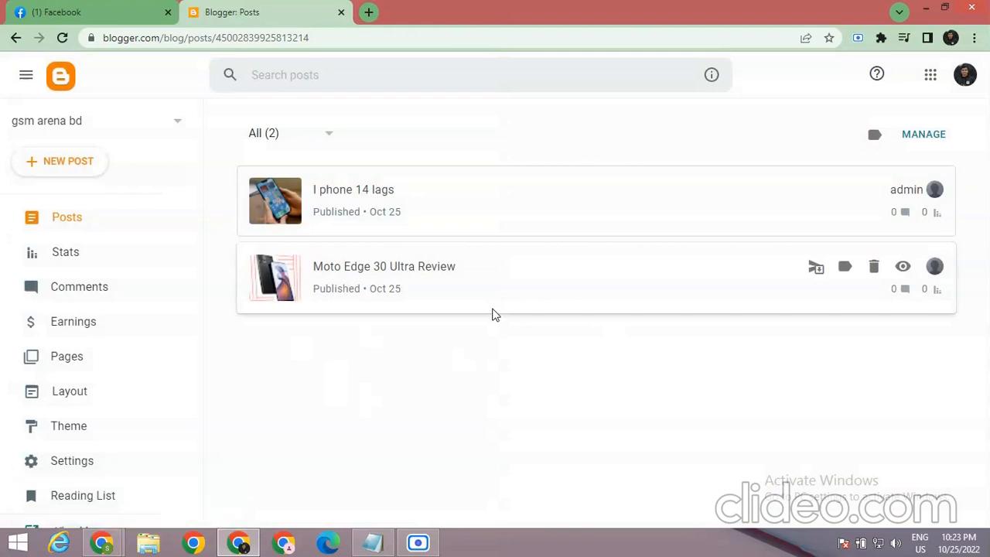
scroll(44, 298, "down", 2)
left_click(89, 433)
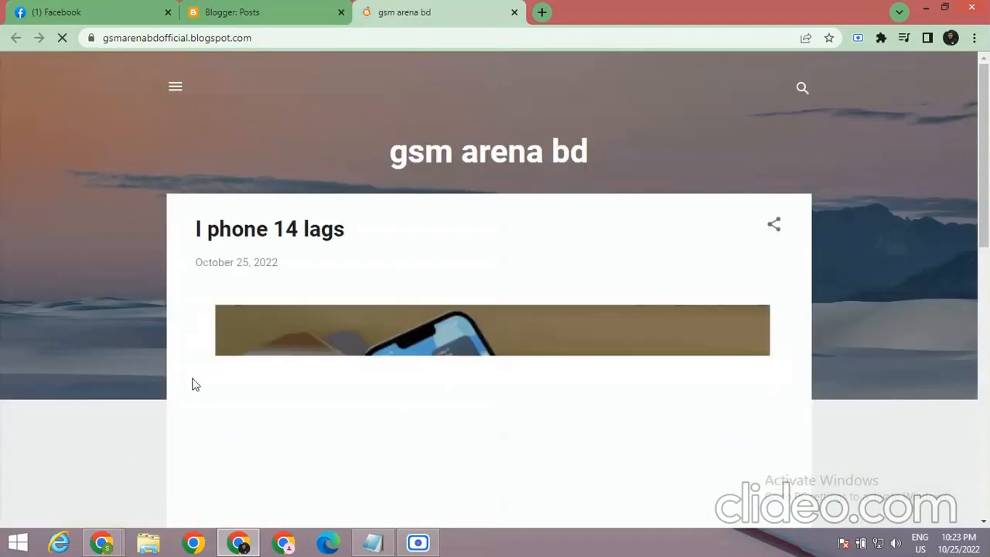
scroll(470, 246, "down", 8)
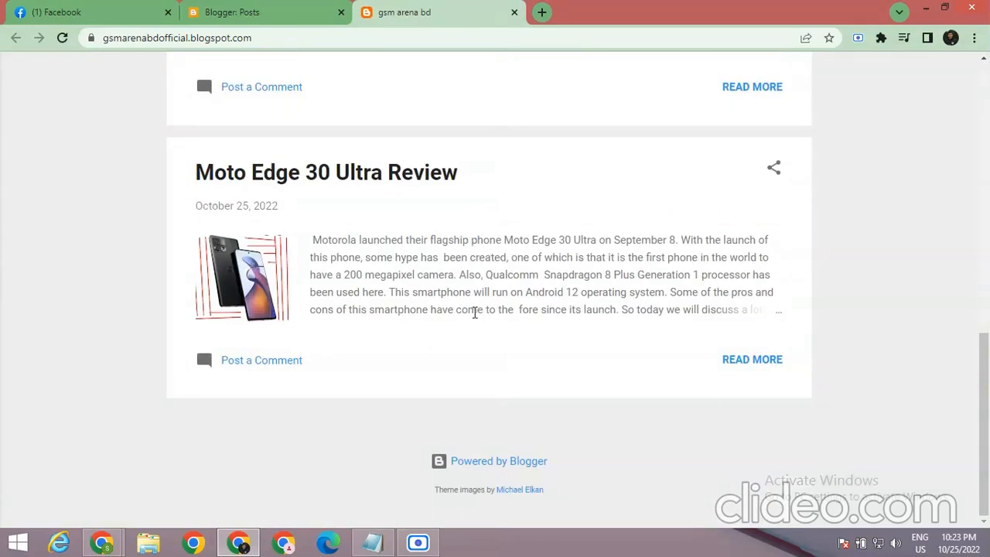
scroll(475, 316, "up", 6)
scroll(475, 316, "down", 6)
scroll(609, 304, "up", 10)
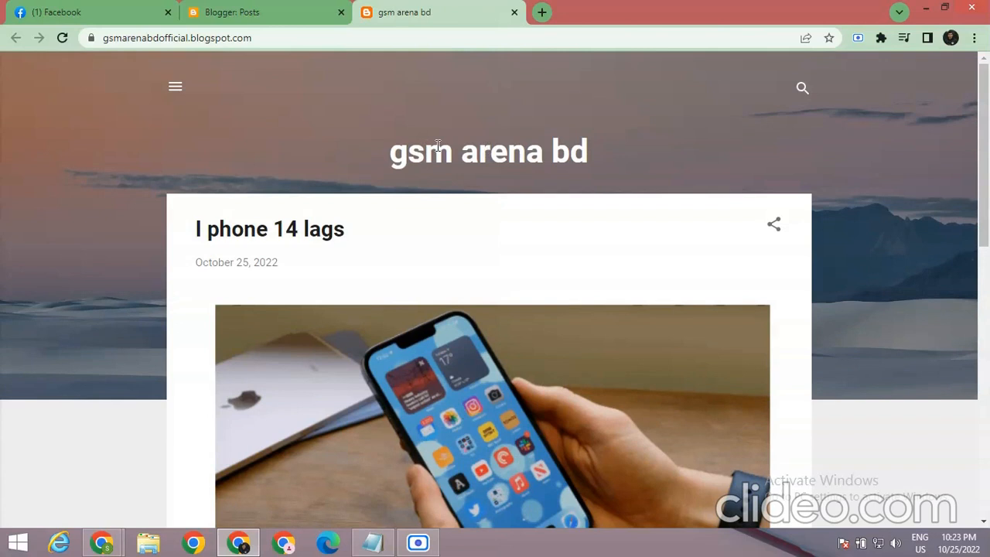
left_click(514, 12)
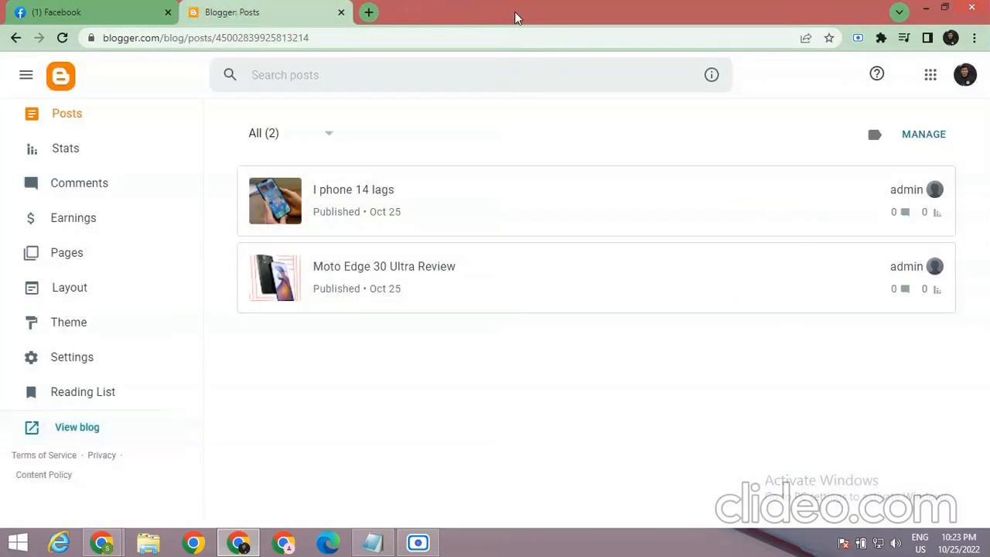
Search the web for the Sora One template in a new browser tab and open its soratemplates.com page
left_click(370, 13)
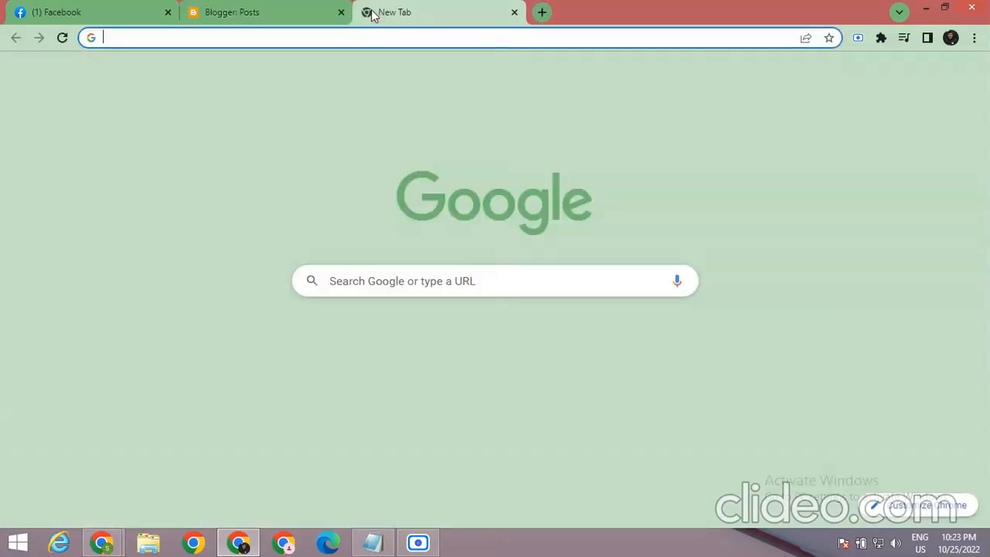
type("sora one")
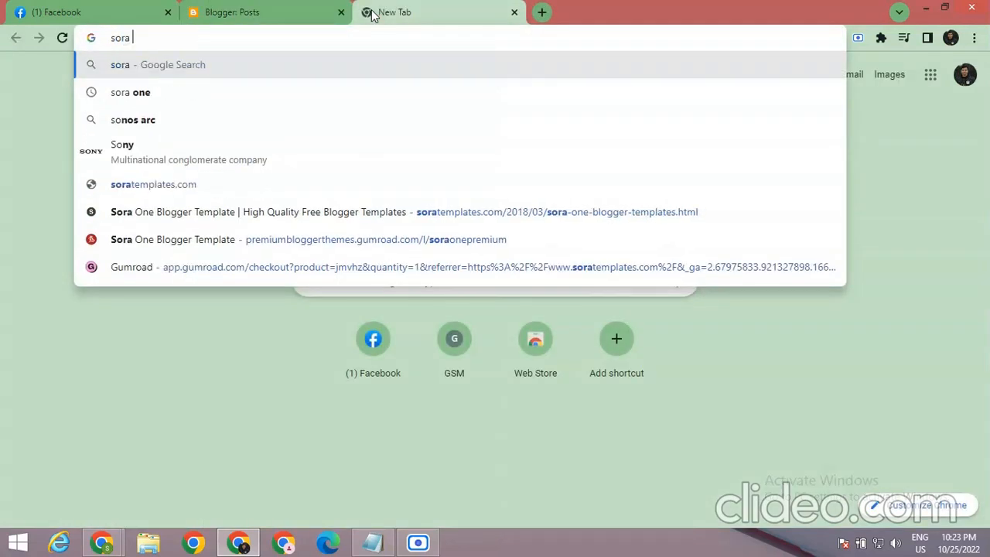
type(" te.")
key("BackSpace")
type("m")
key("Down")
key("Return")
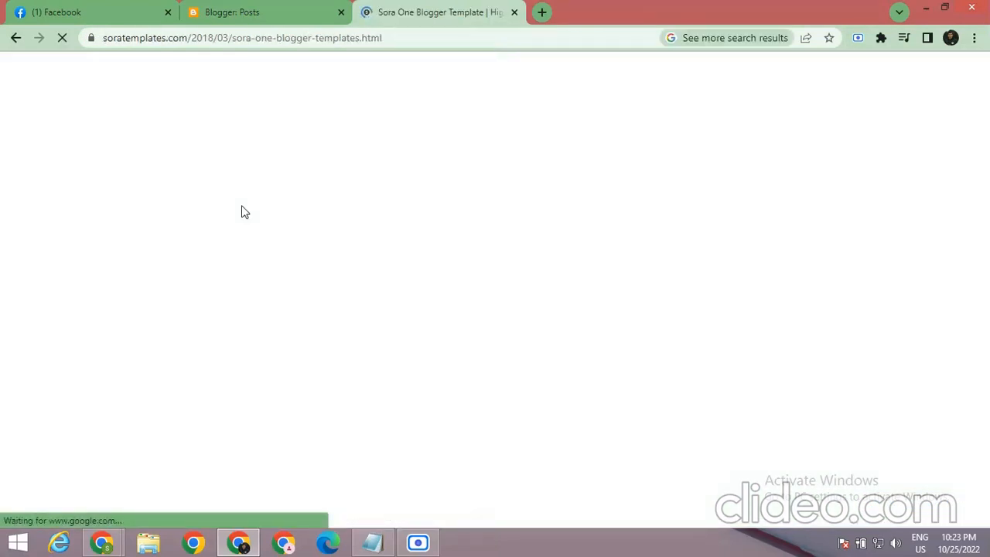
Download the free version of the Sora One Blogger template, dismissing the advertisement that covers the page
scroll(495, 309, "down", 8)
scroll(506, 291, "down", 2)
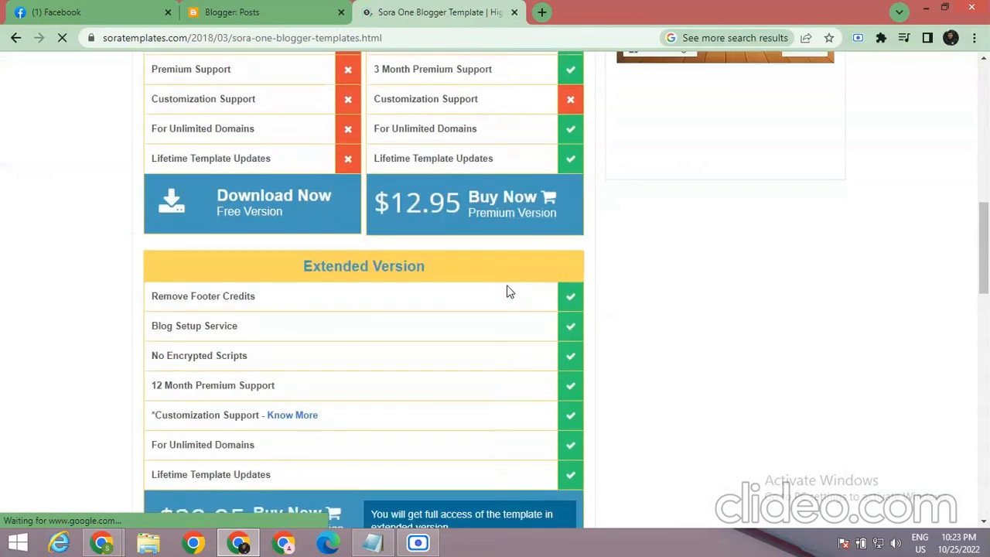
scroll(503, 290, "up", 2)
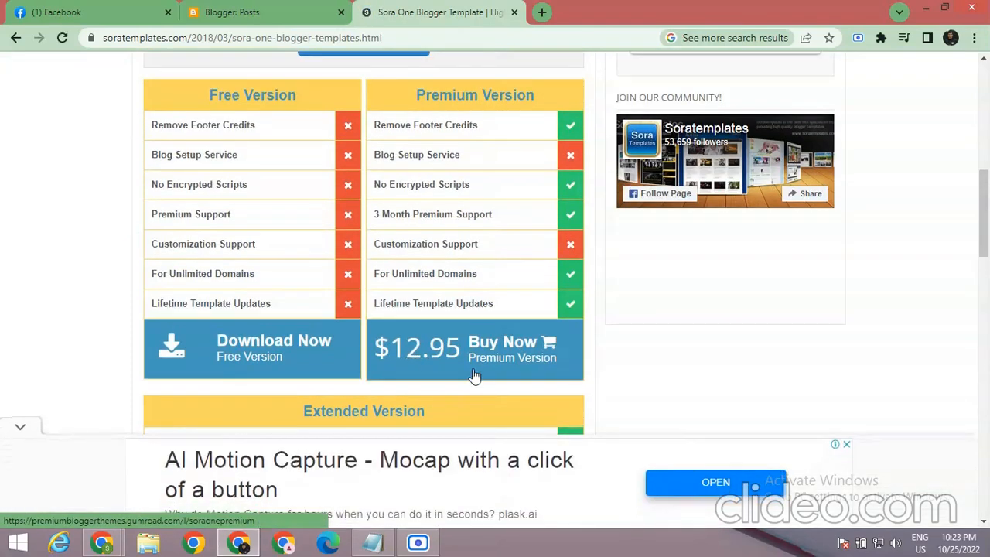
left_click(276, 357)
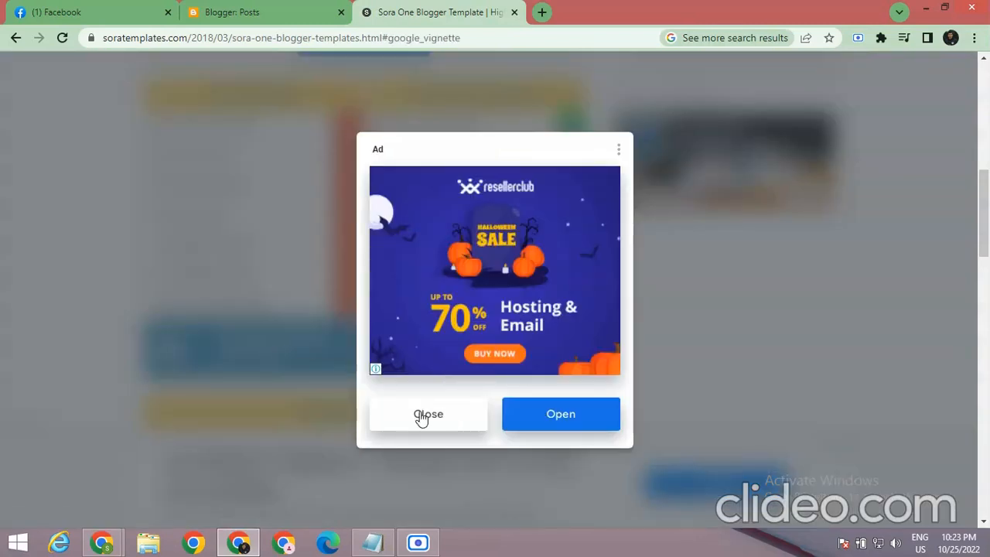
left_click(421, 416)
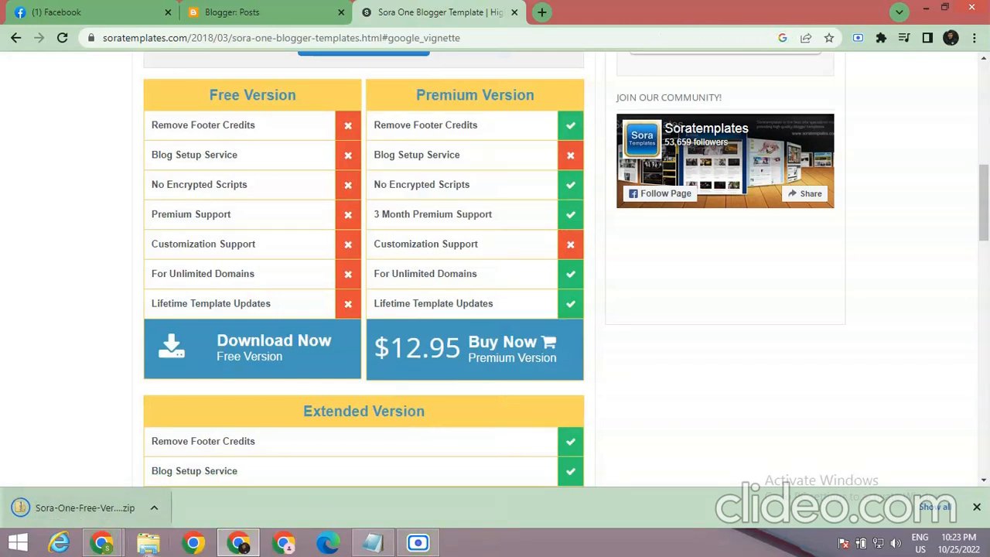
Set the Sora One zip download to open when done and request its location in the folder
left_click(153, 507)
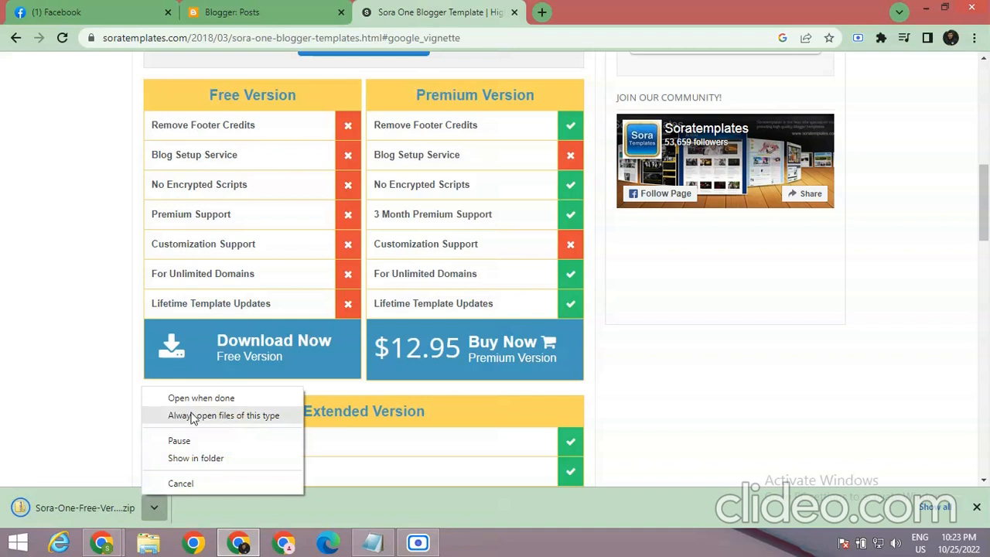
left_click(213, 404)
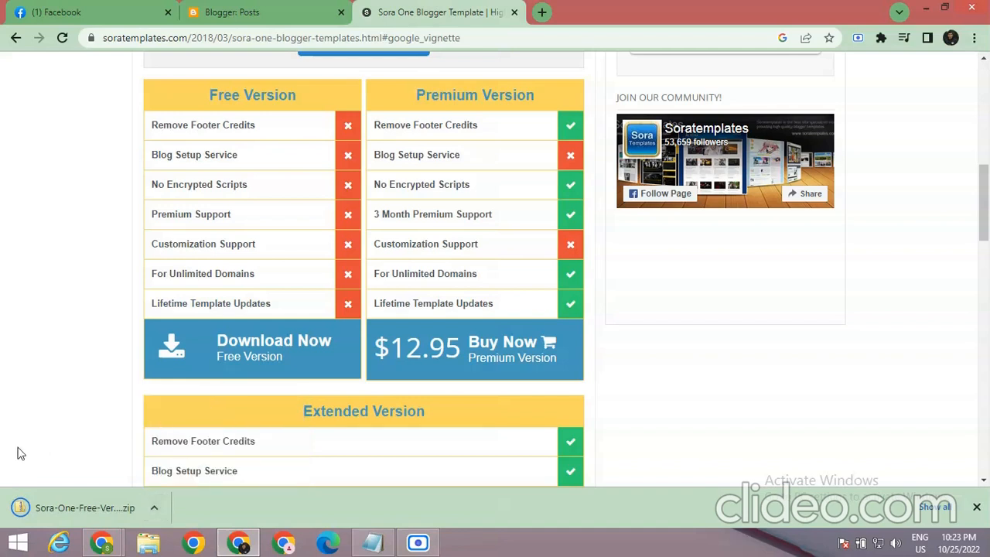
left_click(154, 508)
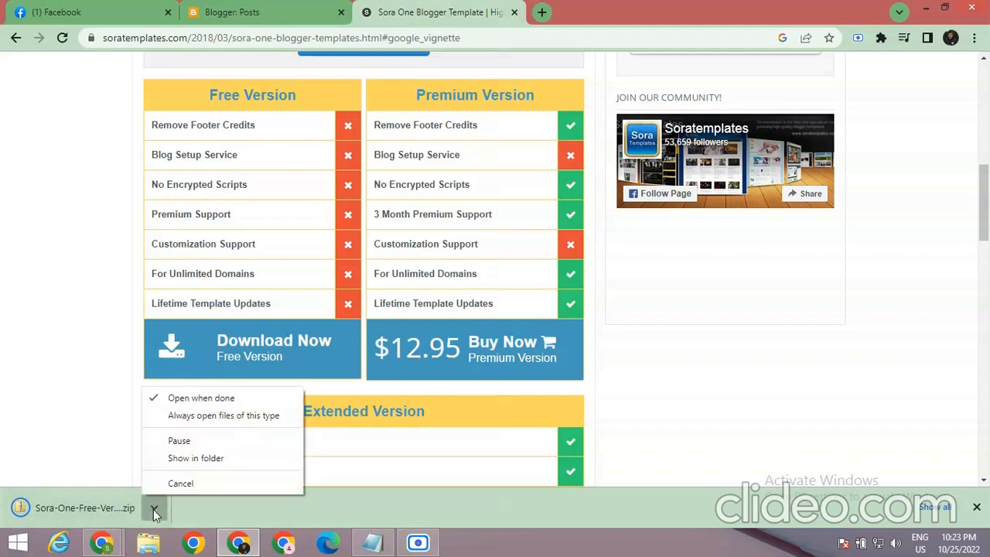
left_click(198, 459)
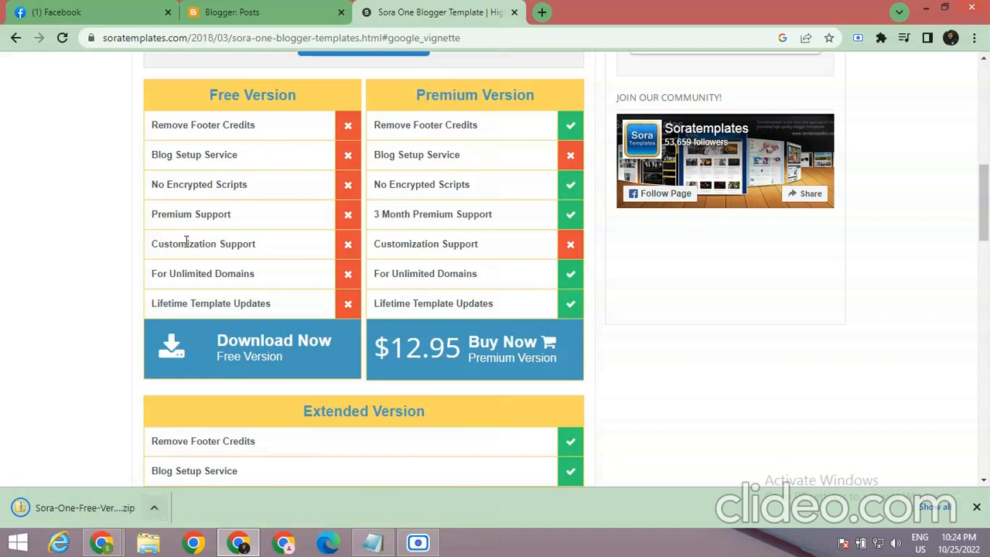
left_click(155, 507)
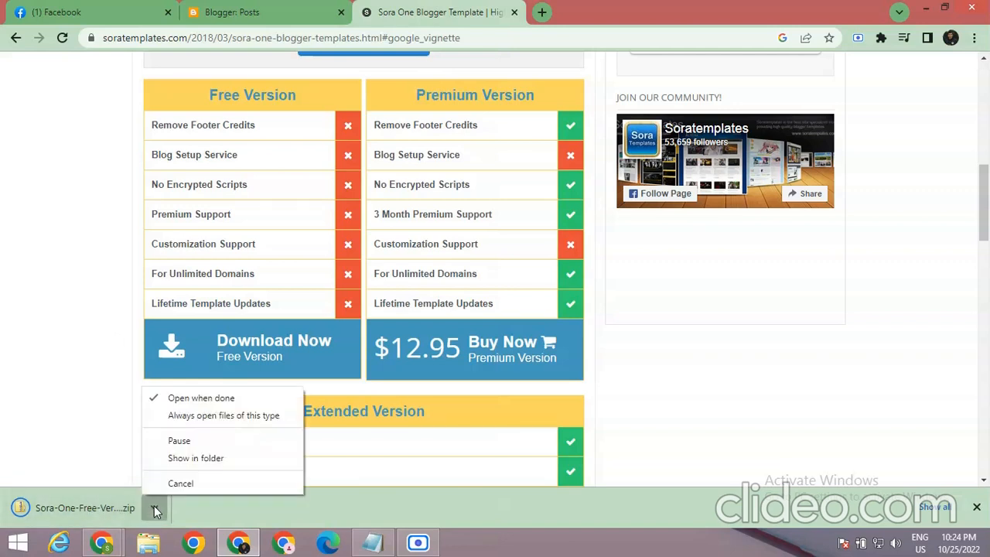
left_click(199, 462)
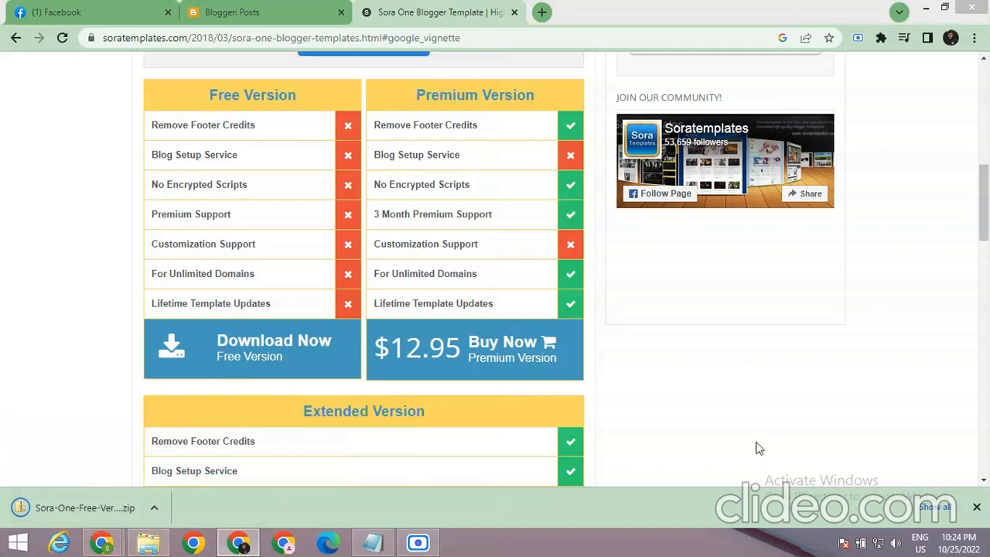
Move Sora-One-Free-Version-2.0.zip from the Downloads folder to the Documents folder, closing the extra file window
mouse_move(372, 542)
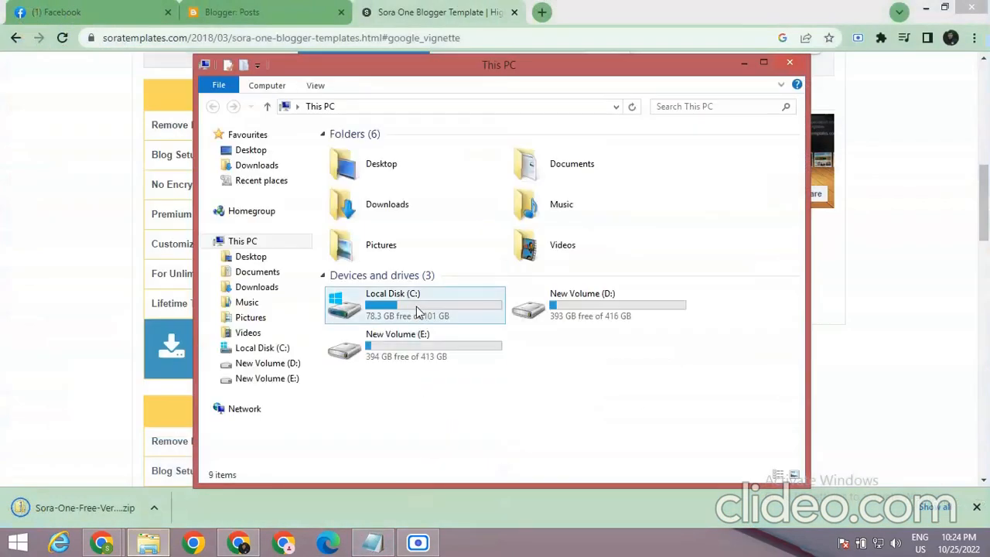
double_click(442, 201)
scroll(532, 311, "down", 3)
right_click(758, 348)
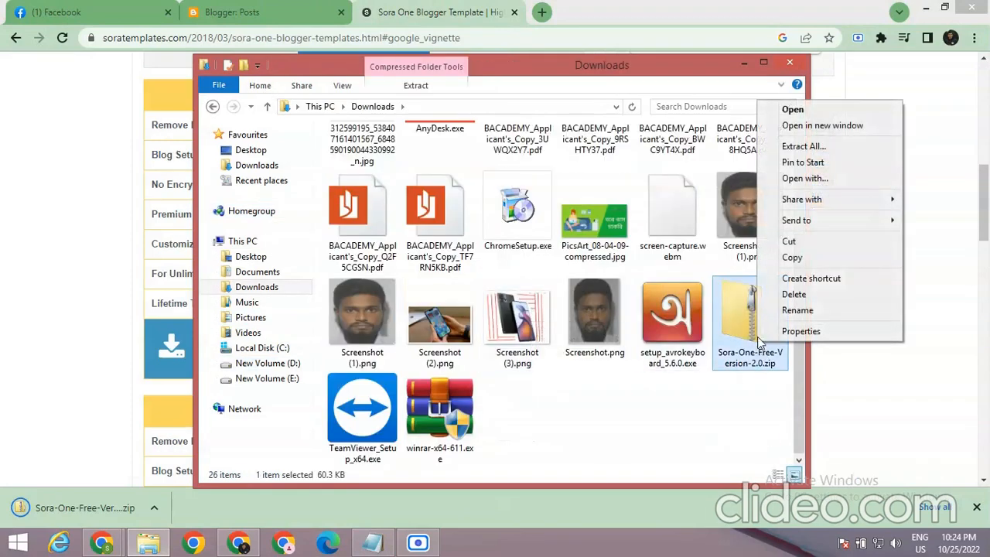
left_click(788, 242)
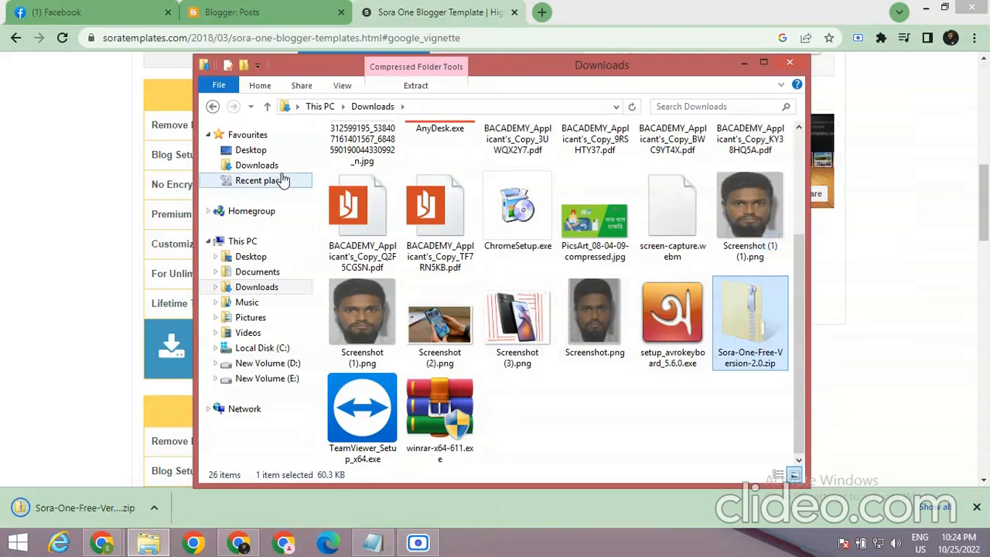
left_click(261, 181)
left_click(253, 259)
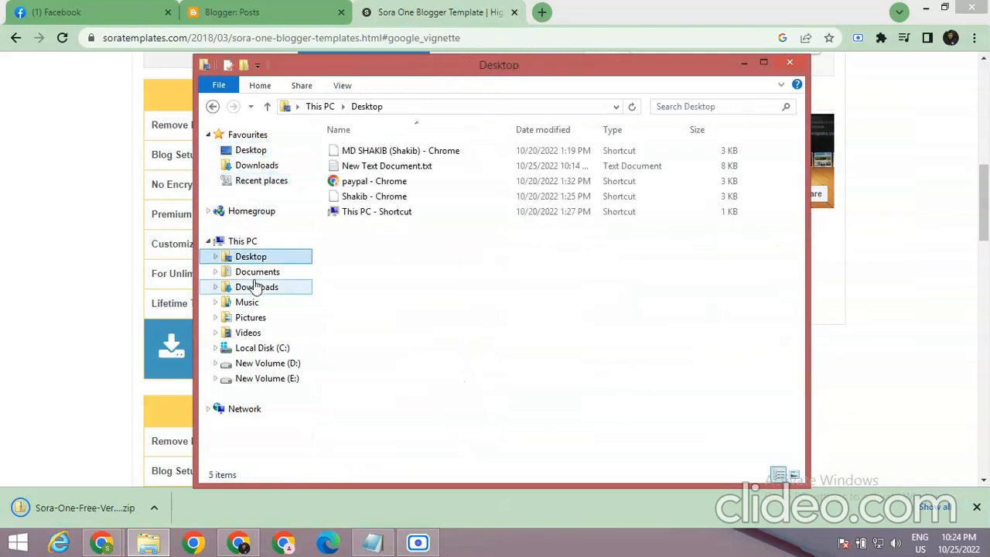
left_click(255, 286)
left_click(258, 272)
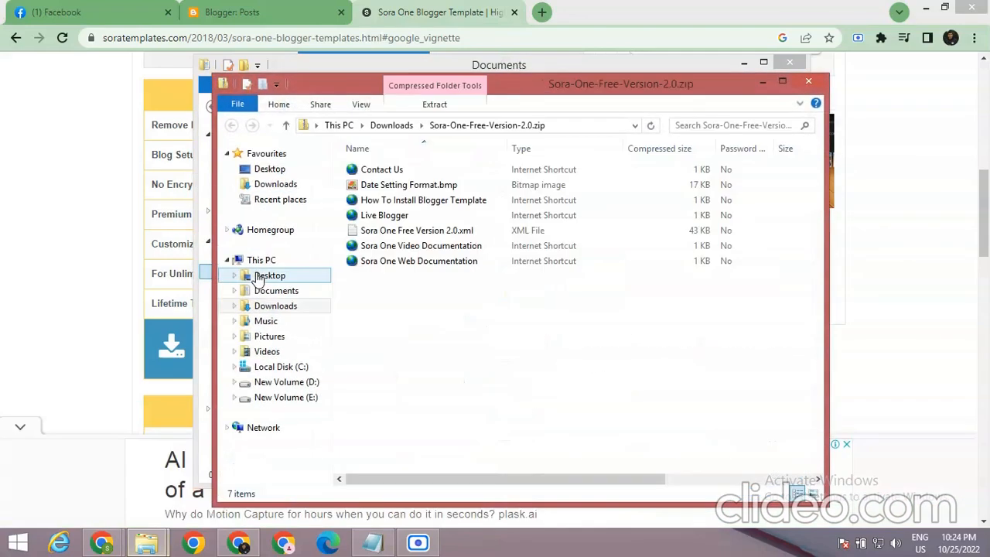
left_click(260, 276)
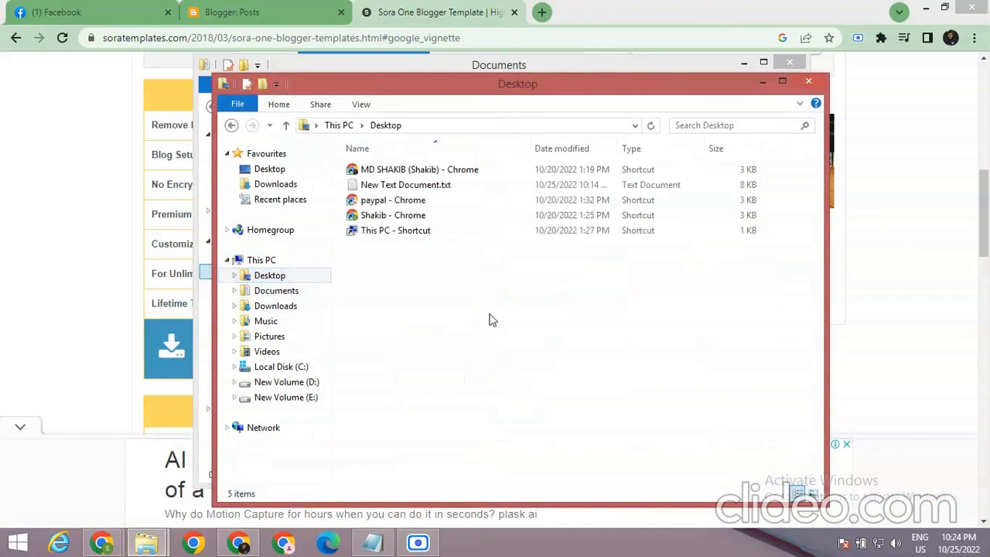
left_click(808, 81)
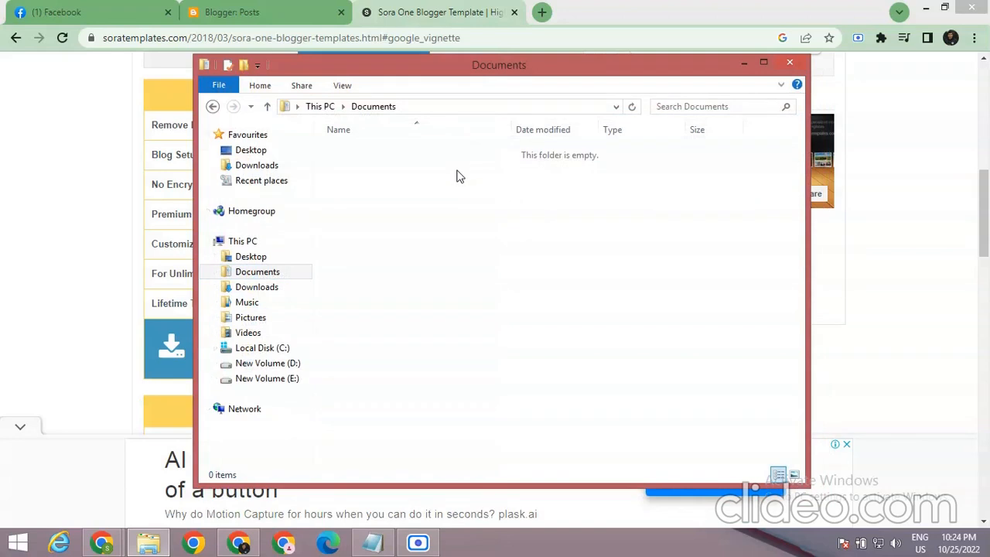
key("ctrl+v")
Extract Sora-One-Free-Version-2.0.zip in the Documents folder to its default destination, showing the extracted files
right_click(440, 152)
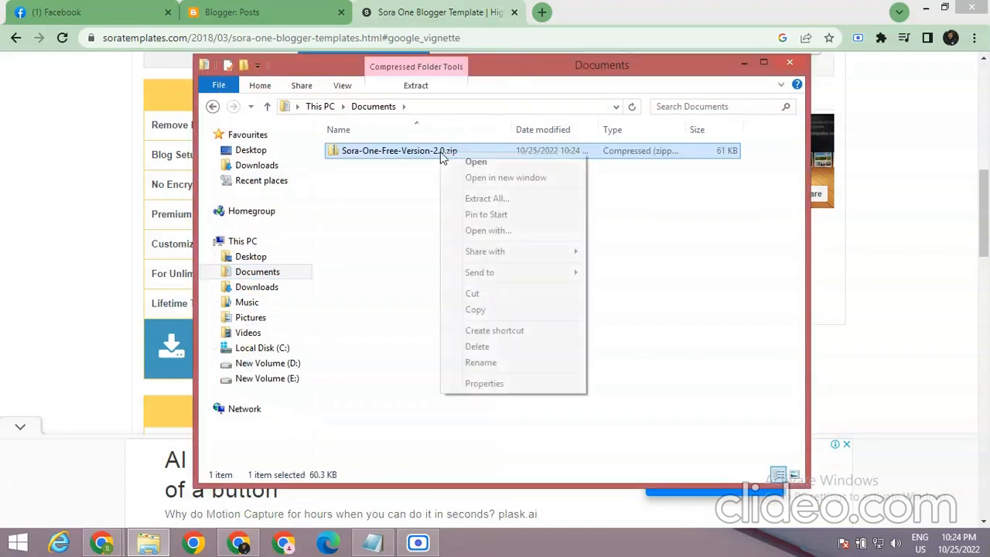
left_click(516, 198)
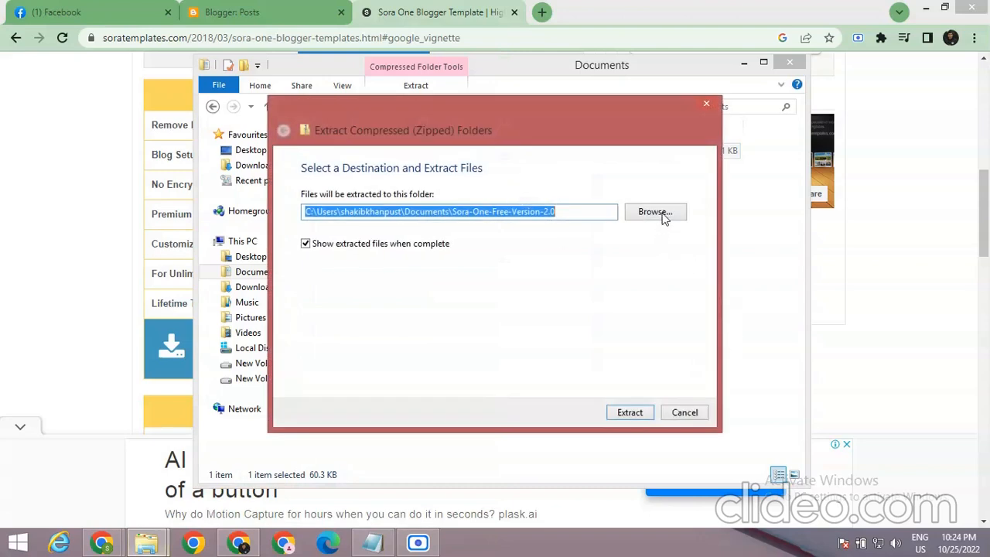
left_click(630, 414)
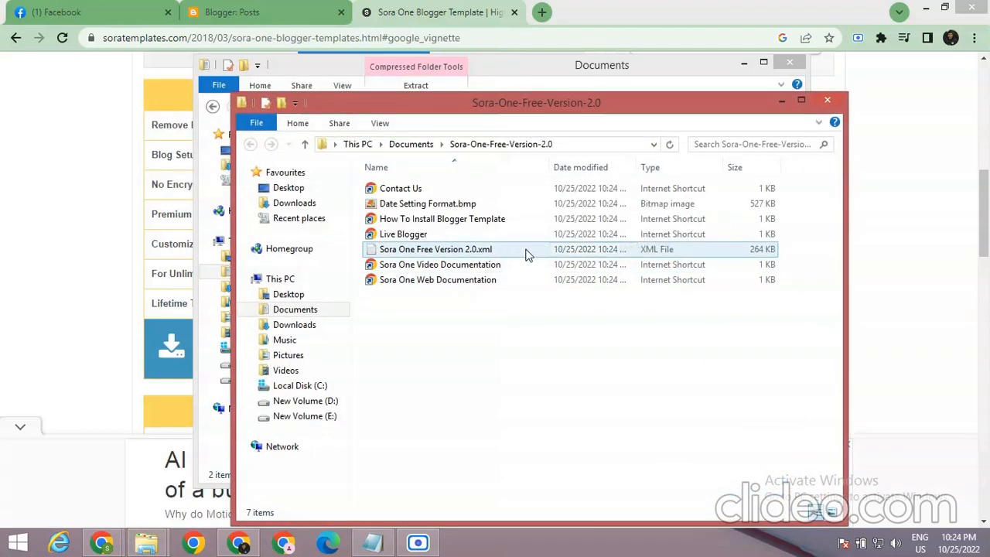
Open Sora One Free Version 2.0.xml in Notepad, copy its entire code and move the open windows out of the way
left_click(525, 255)
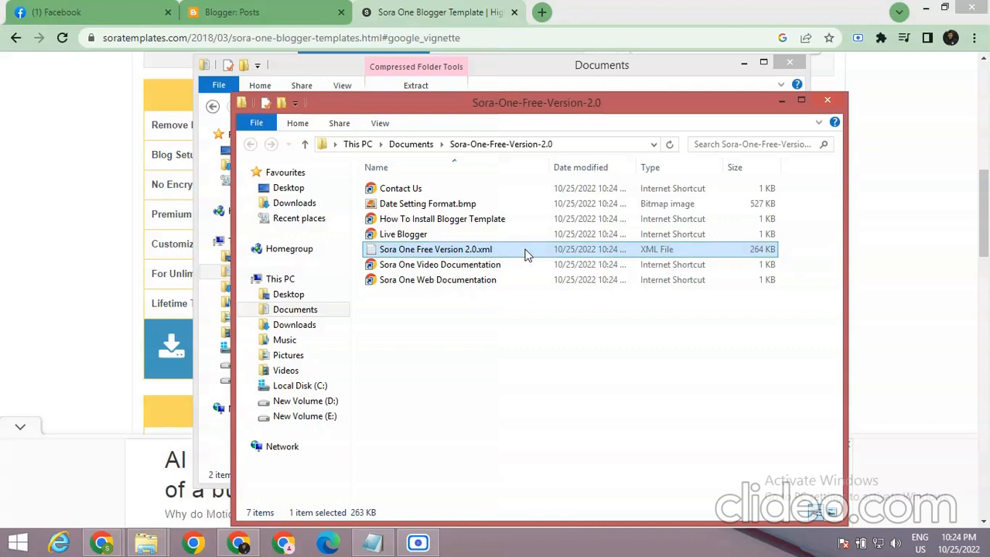
double_click(524, 255)
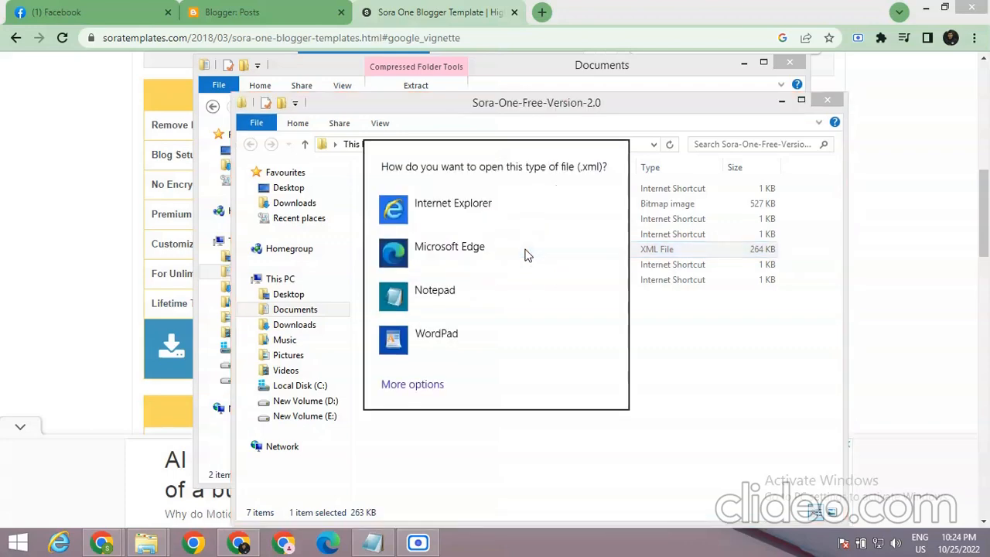
left_click(460, 299)
key("ctrl+a")
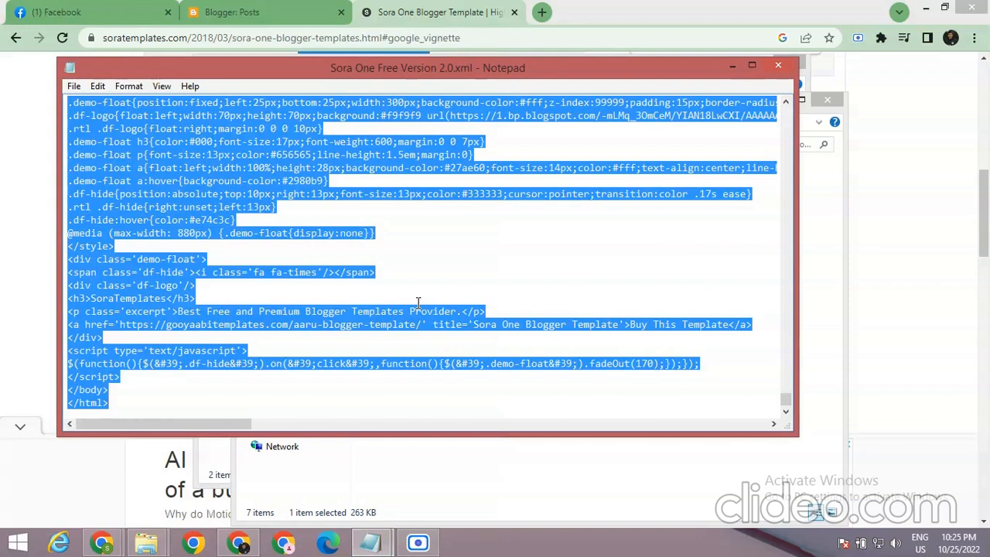
left_click(733, 66)
left_click(797, 62)
Return to the Blogger posts page, close the Sora One template's browser tab and open the blog's Theme page
left_click(264, 8)
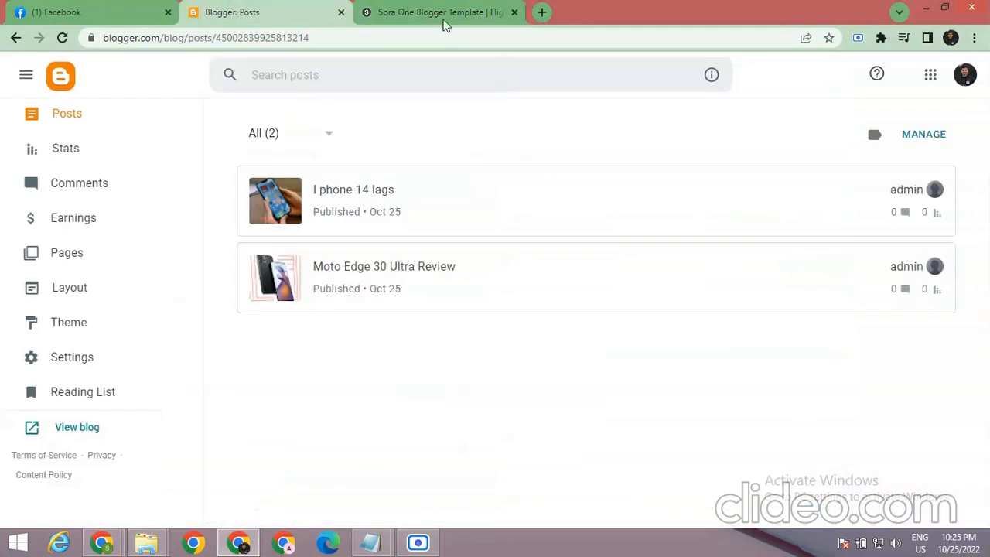
left_click(515, 11)
scroll(120, 240, "up", 1)
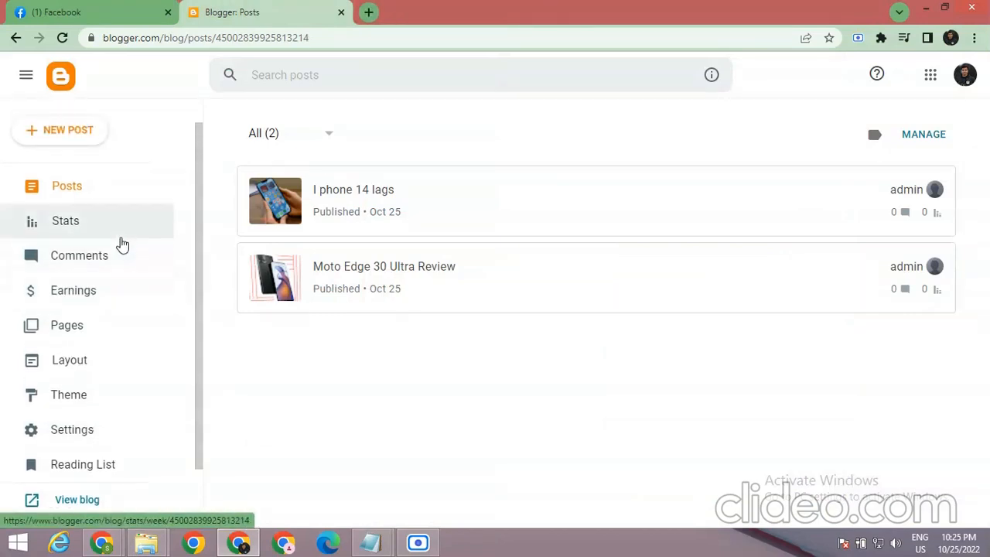
scroll(117, 293, "down", 1)
left_click(103, 317)
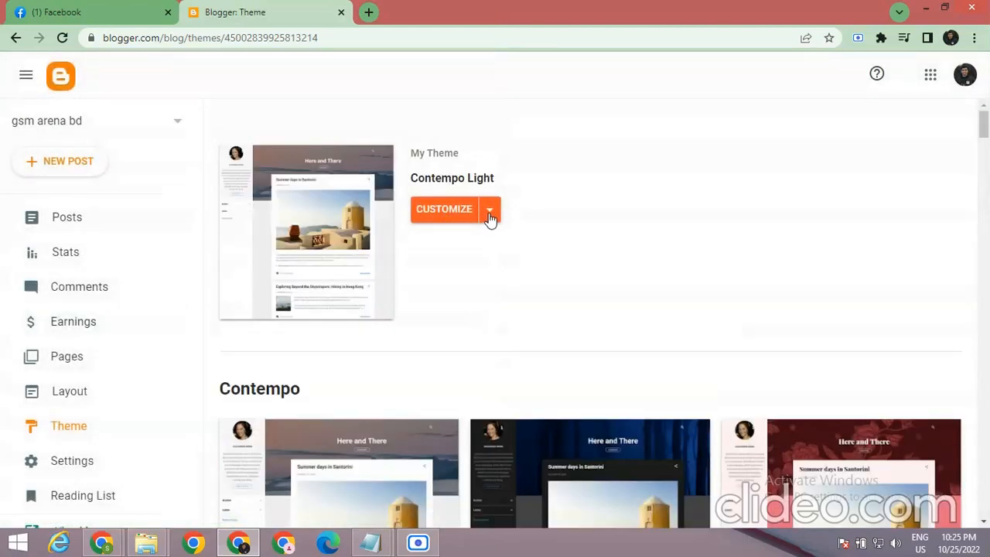
left_click(490, 213)
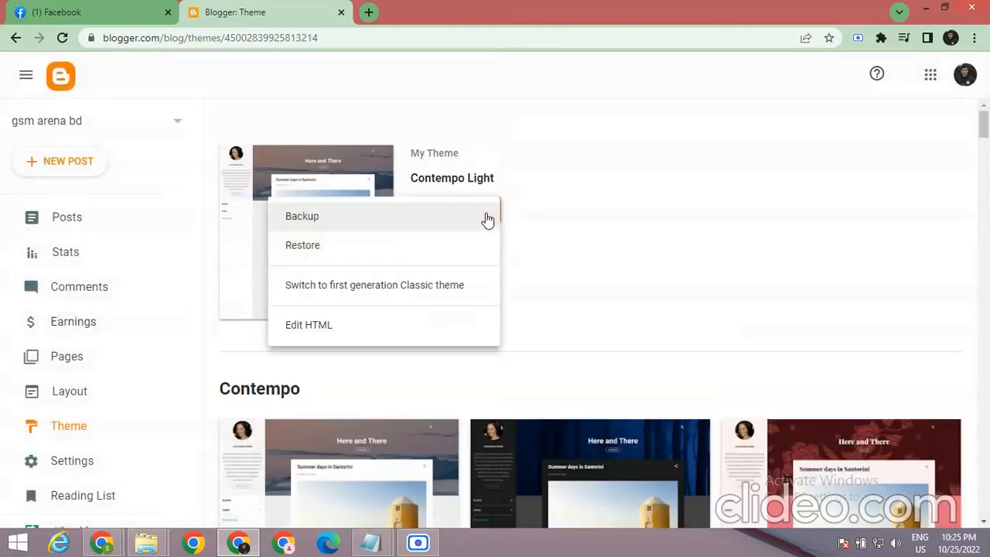
left_click(429, 178)
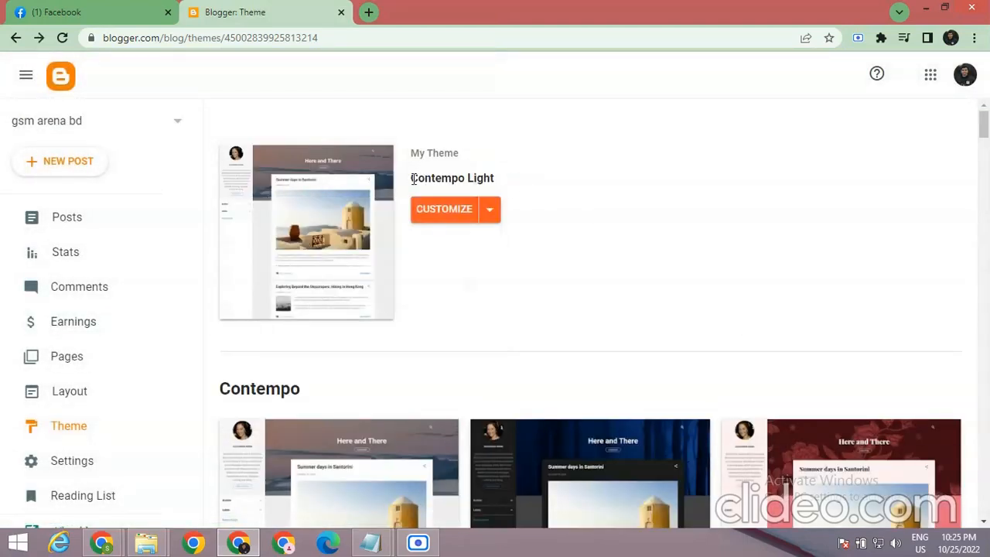
left_click_drag(412, 179, 496, 184)
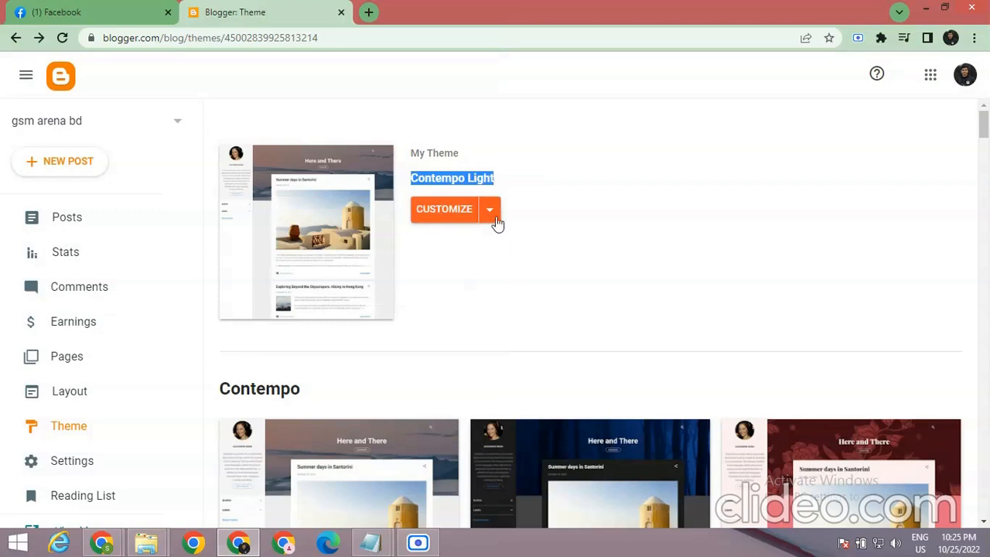
Replace all of the theme's HTML with the copied Sora One template code and save the theme
left_click(485, 213)
left_click(405, 333)
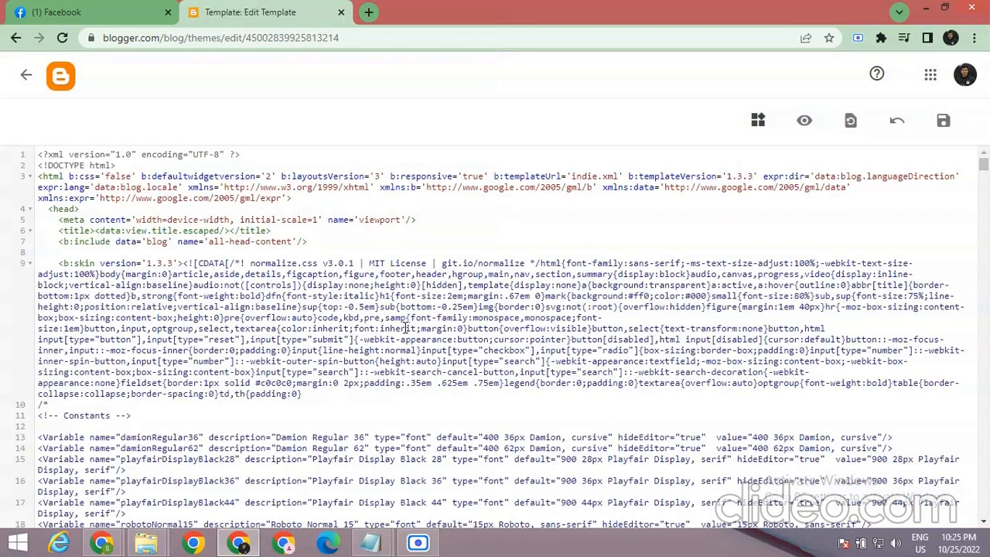
key("ctrl+a")
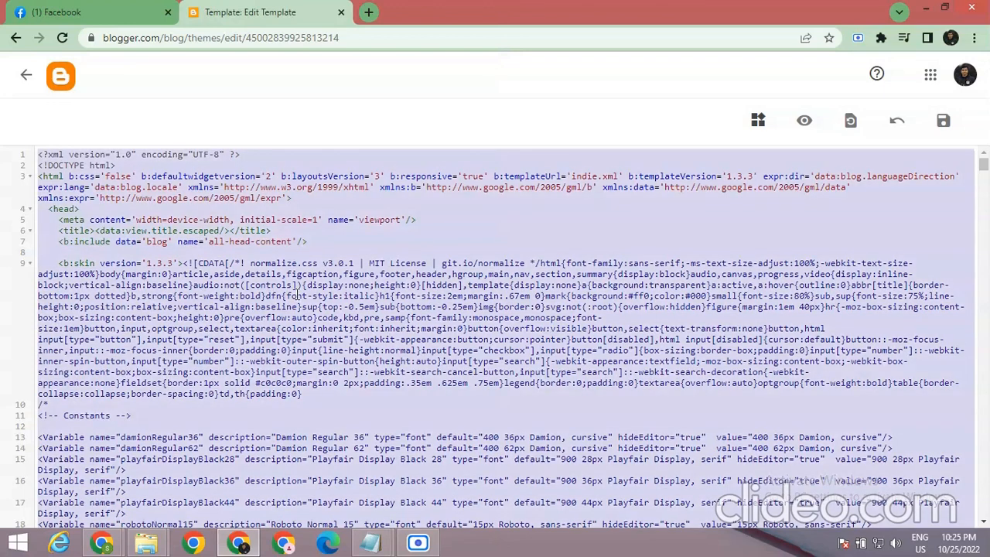
key("BackSpace")
key("ctrl+v")
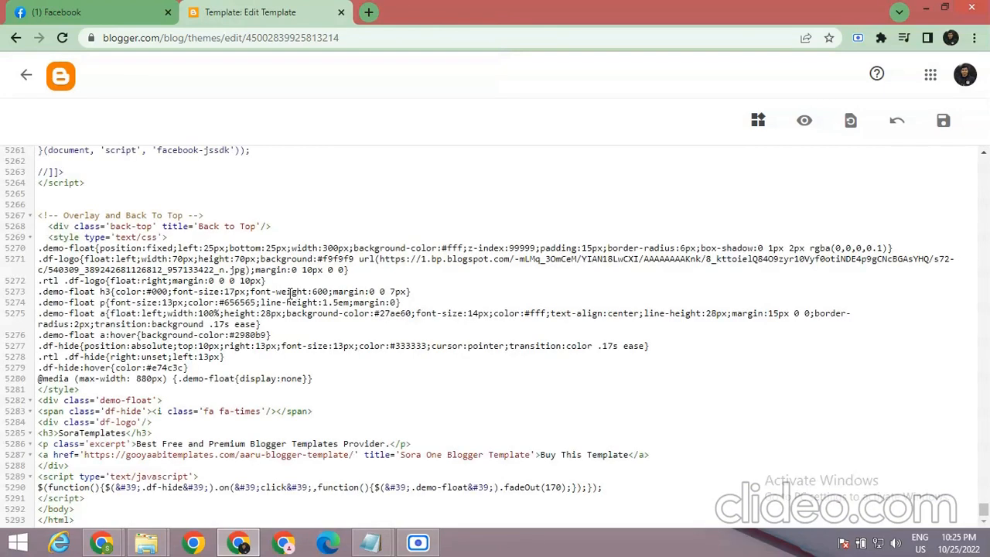
left_click(944, 122)
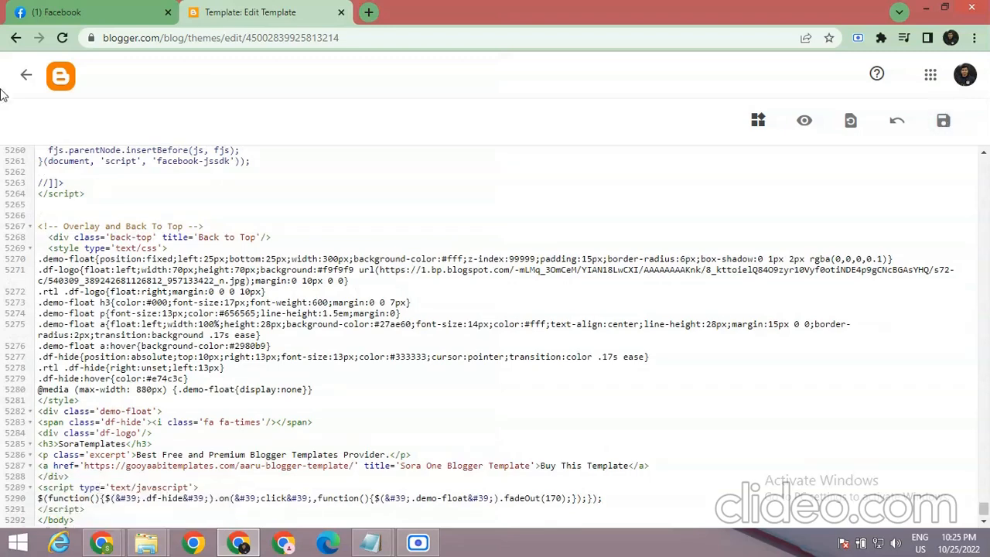
Leave the theme's HTML editor and open the live gsm arena bd blog
left_click(28, 81)
scroll(127, 217, "down", 2)
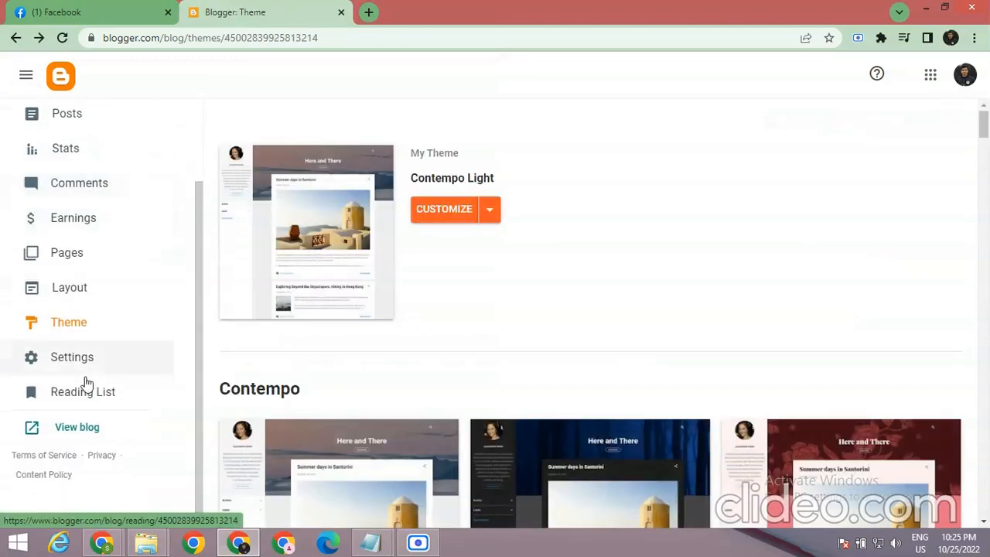
left_click(82, 425)
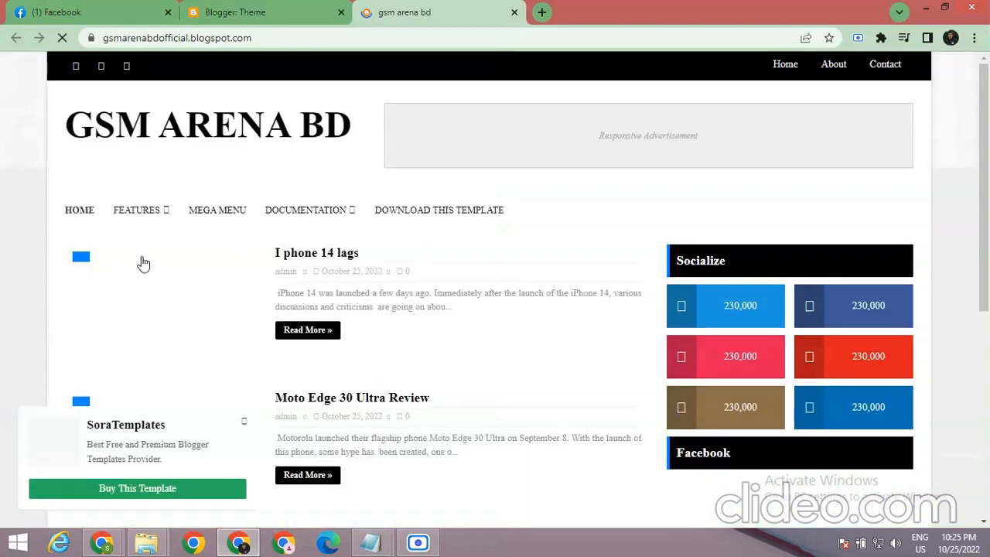
Examine the blog's header title, navigation menus, post list, social widgets and footer in the Sora One design
scroll(248, 415, "down", 4)
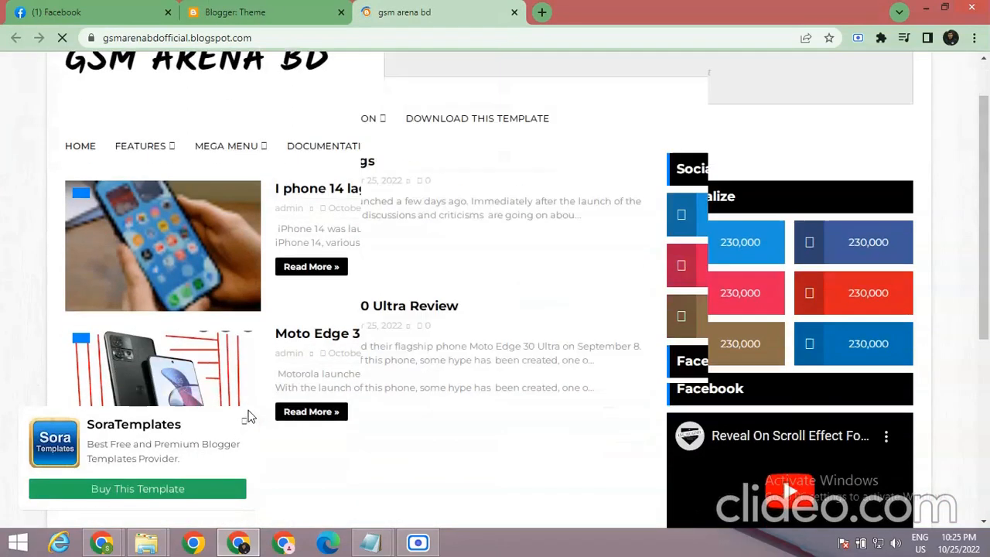
scroll(247, 425, "down", 1)
scroll(474, 354, "up", 5)
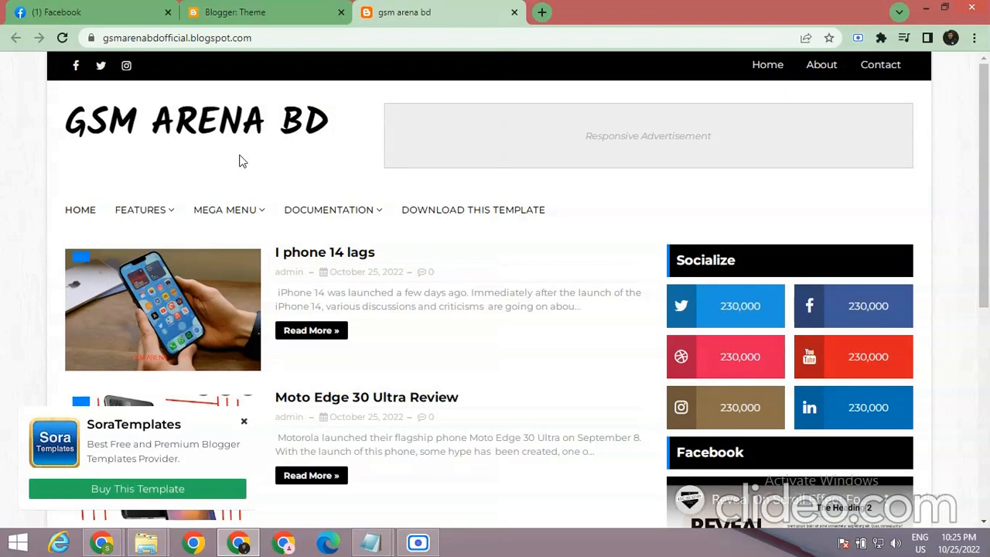
scroll(242, 166, "down", 4)
scroll(250, 172, "up", 4)
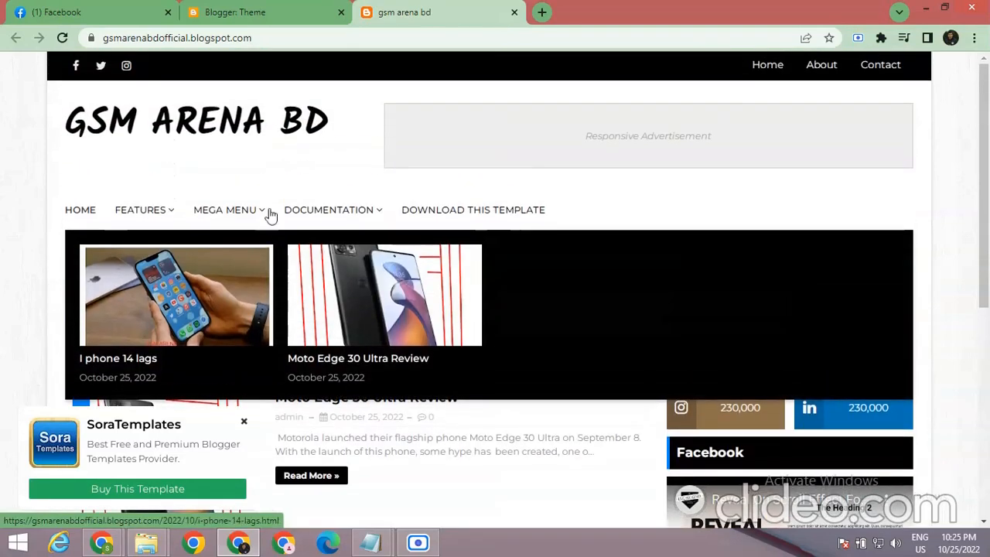
left_click_drag(327, 135, 55, 113)
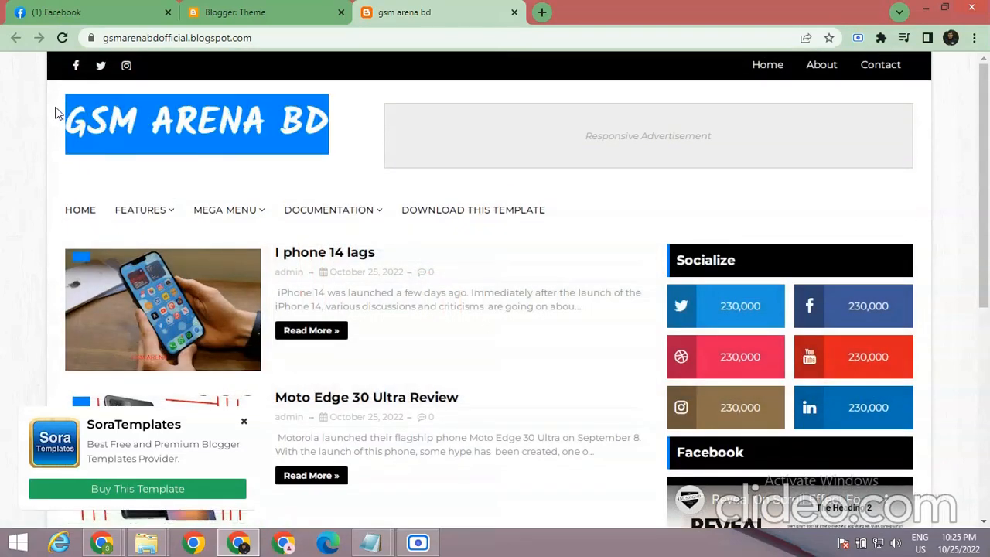
left_click(239, 163)
left_click_drag(329, 139, 65, 136)
left_click(207, 164)
scroll(250, 201, "down", 3)
scroll(430, 208, "up", 3)
mouse_move(230, 210)
scroll(382, 255, "down", 5)
scroll(563, 397, "up", 5)
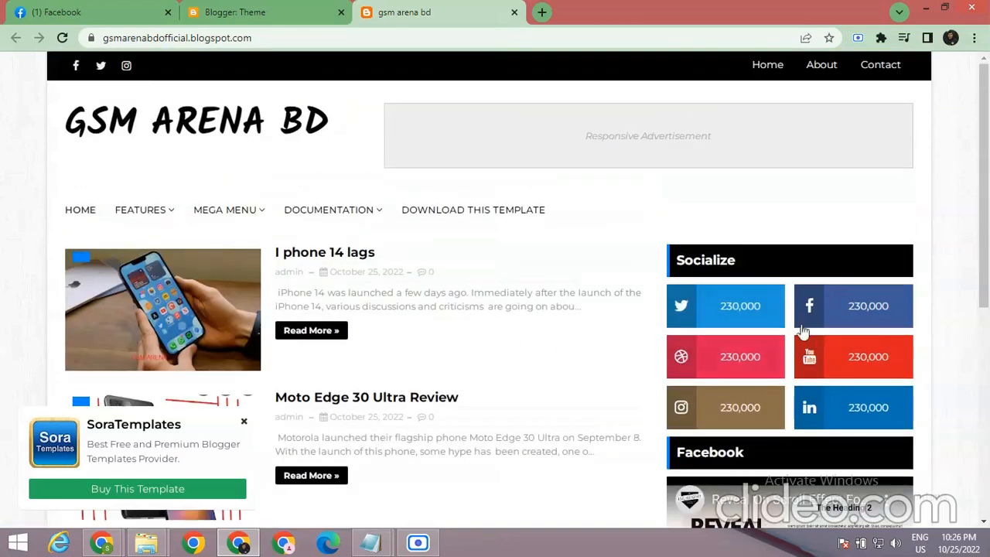
scroll(758, 416, "down", 4)
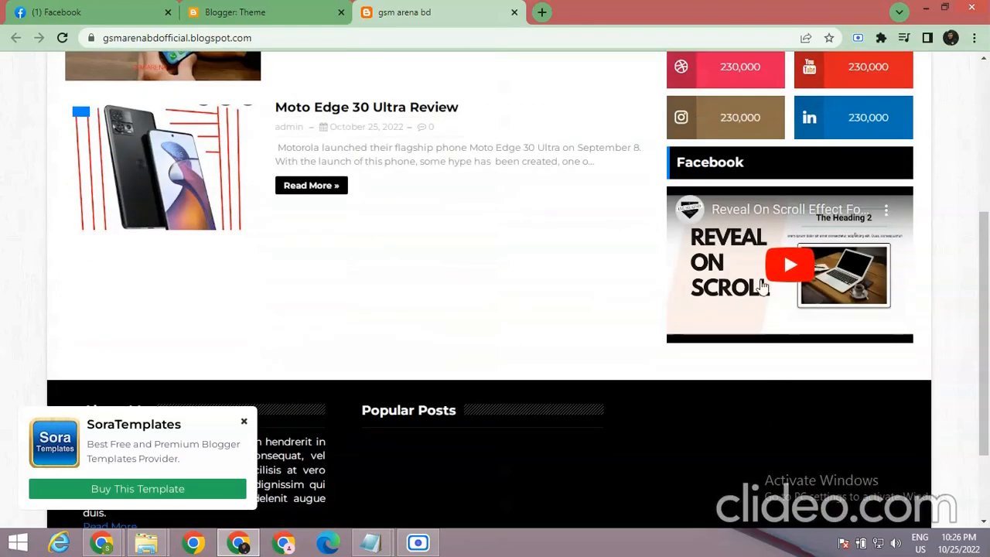
scroll(751, 309, "down", 2)
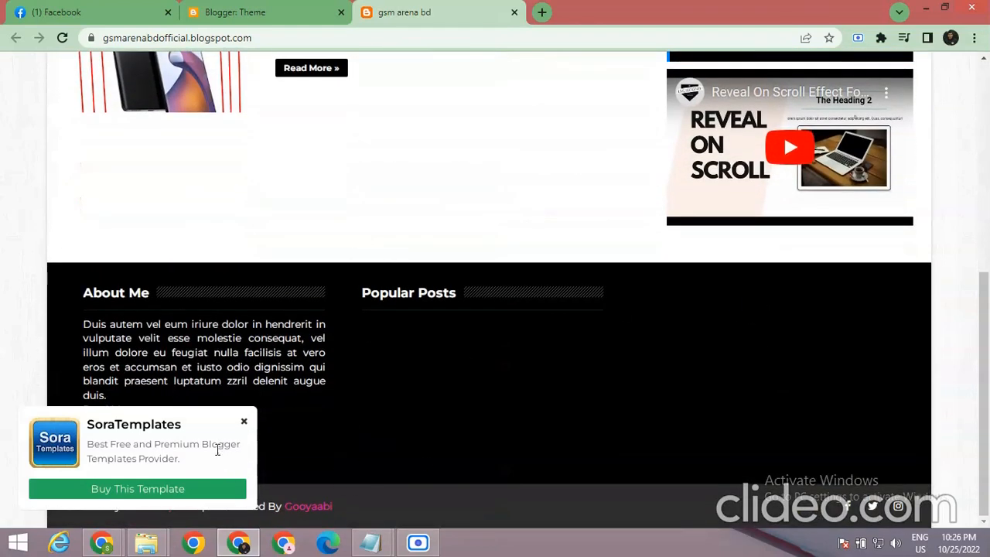
Dismiss the SoraTemplates promotional pop-up, check the top of the blog once more and close its browser tab
left_click(245, 424)
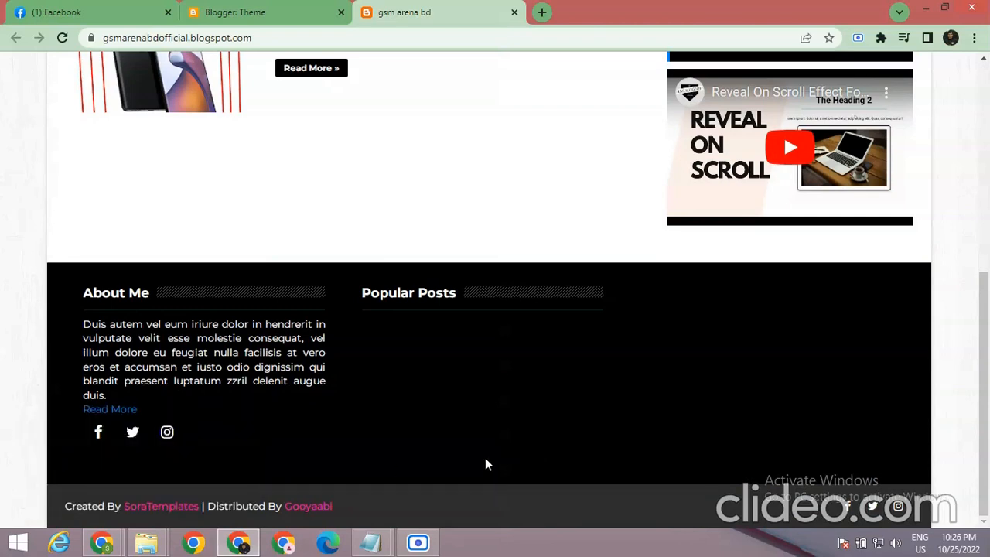
scroll(485, 458, "up", 8)
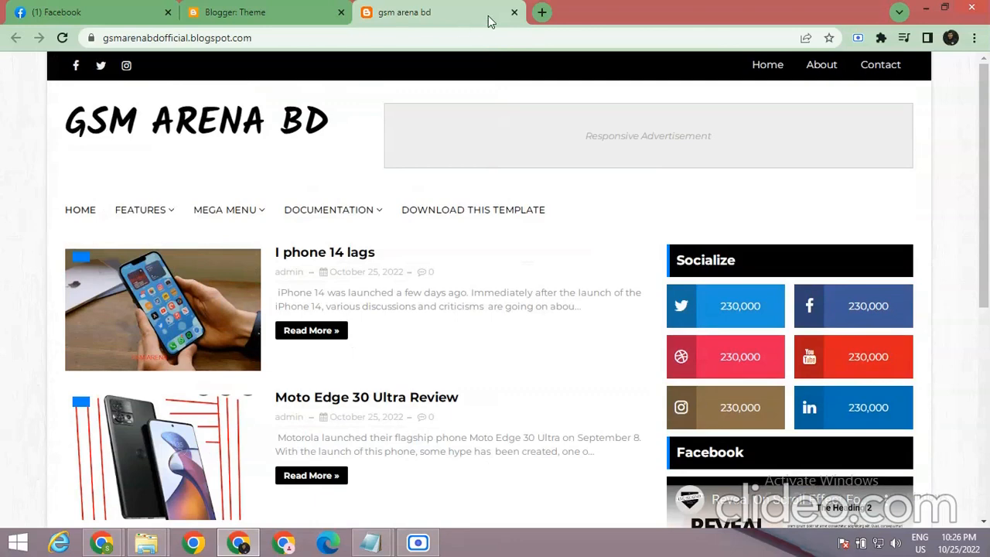
left_click(515, 13)
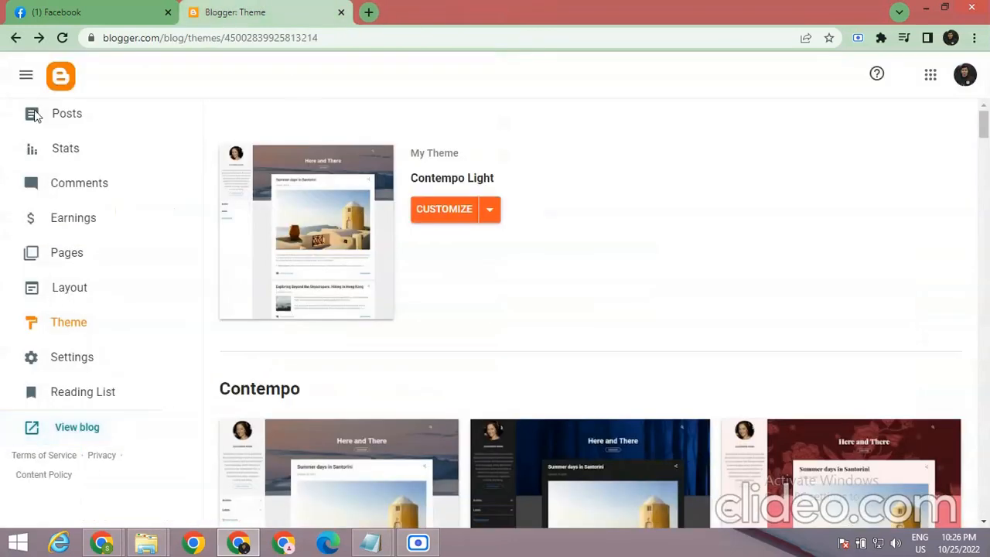
Open the blog's Layout page and look through the gadget sections of the template
left_click(61, 301)
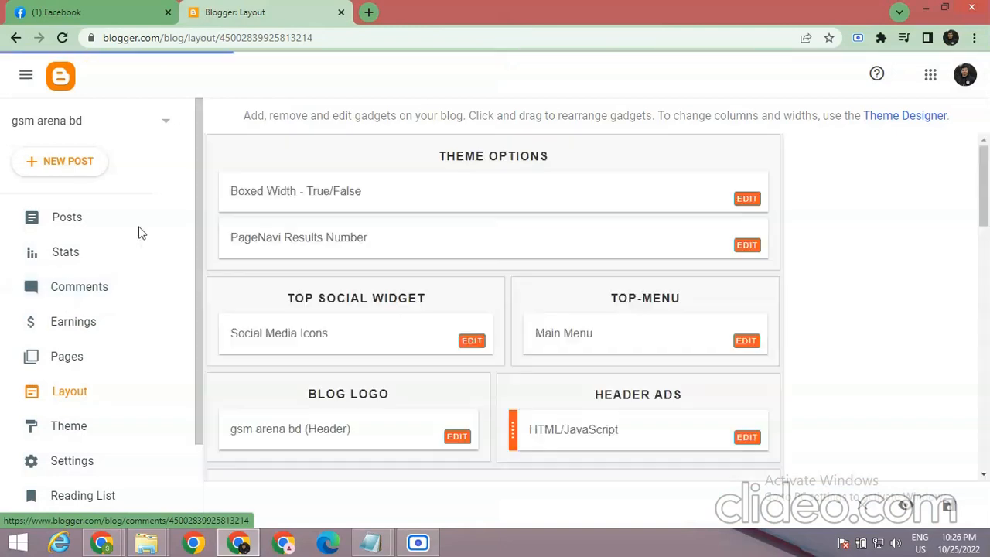
scroll(357, 324, "down", 15)
scroll(148, 184, "down", 1)
scroll(90, 236, "up", 1)
View the blog's posts list and its Stats page, ending on the posts list
left_click(89, 232)
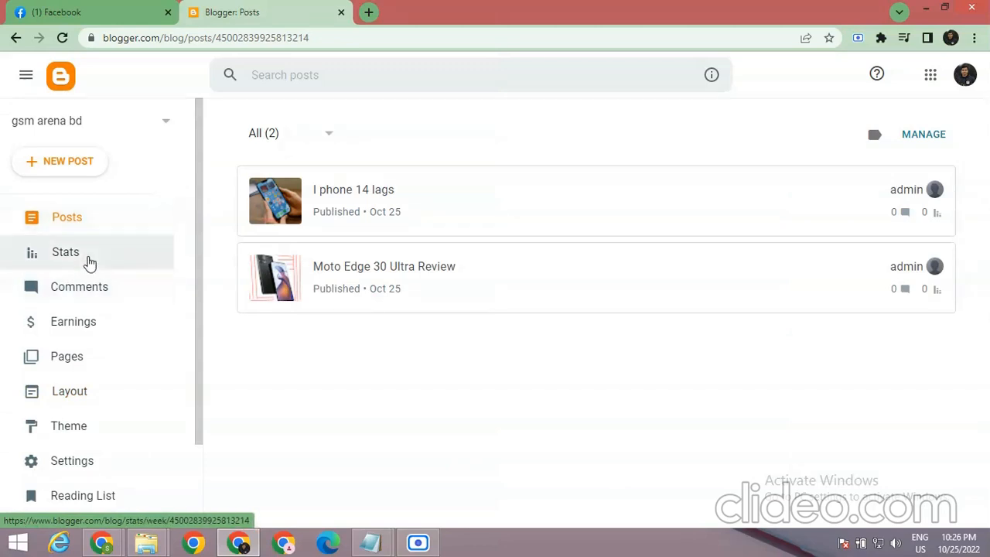
left_click(89, 262)
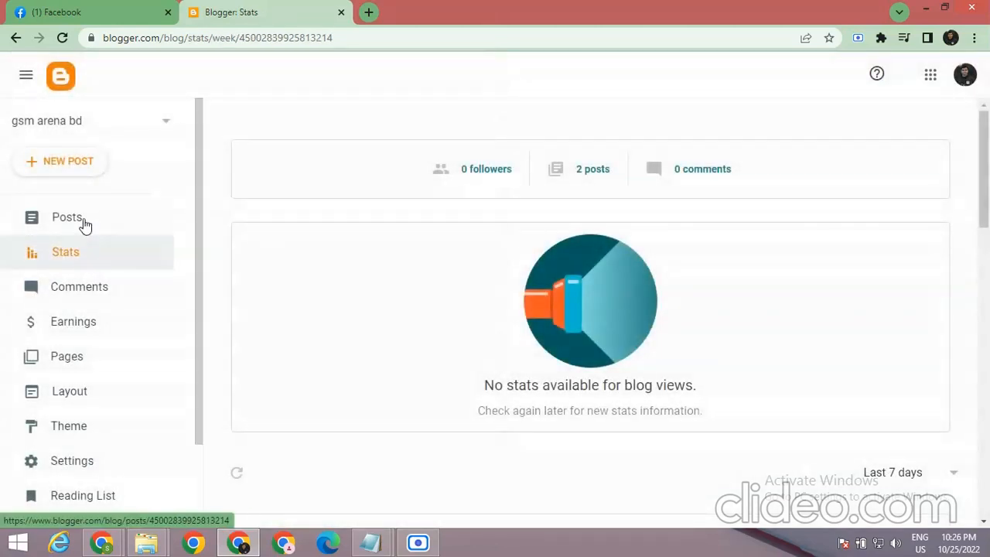
left_click(83, 223)
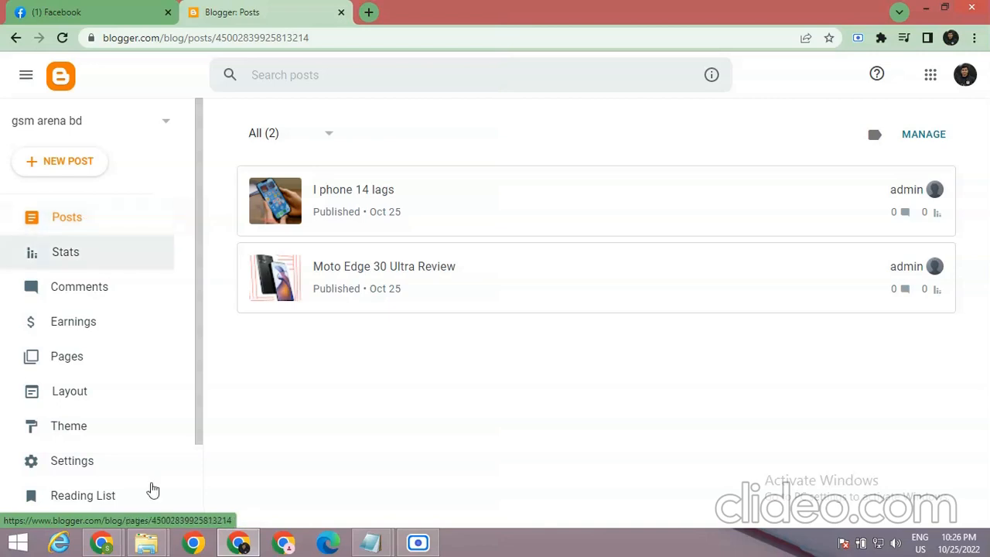
left_click(424, 542)
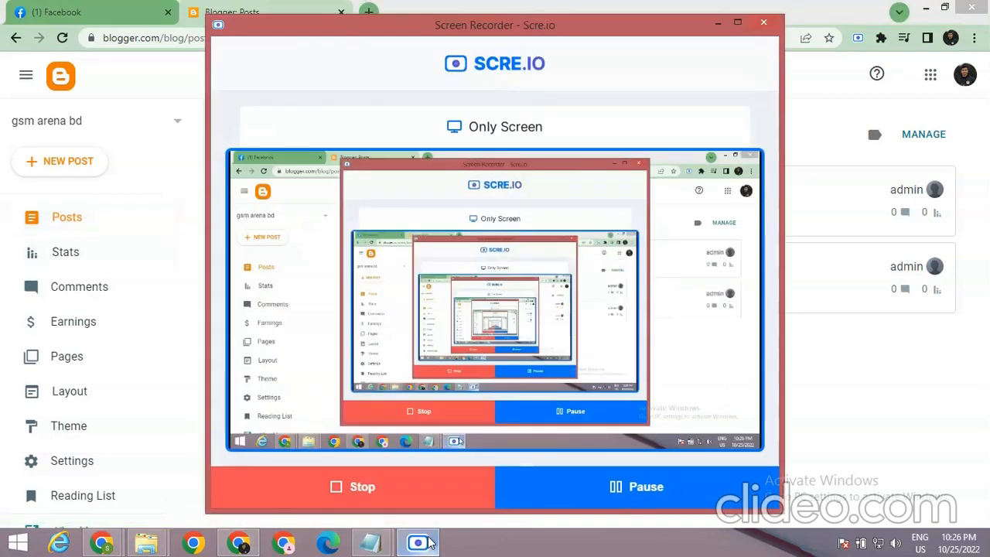
left_click(334, 486)
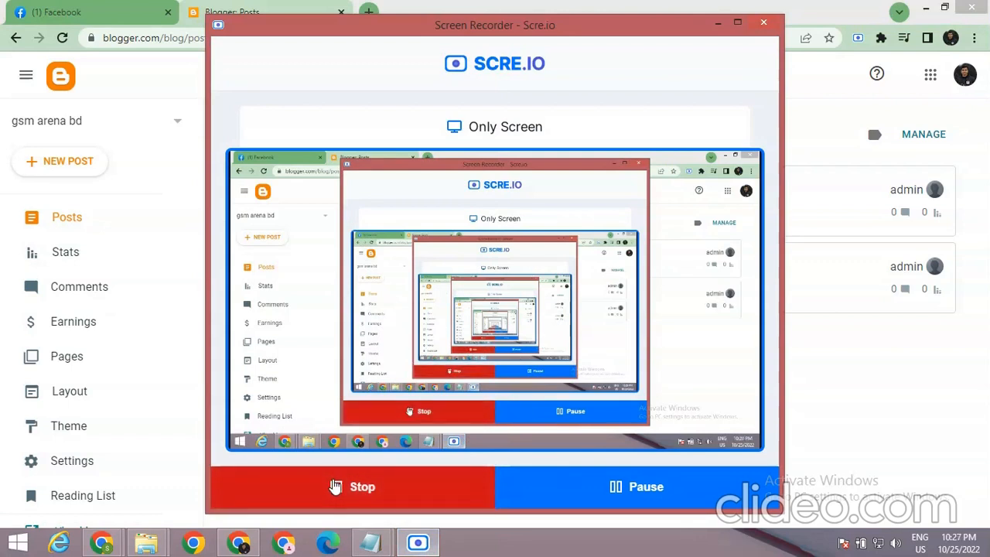